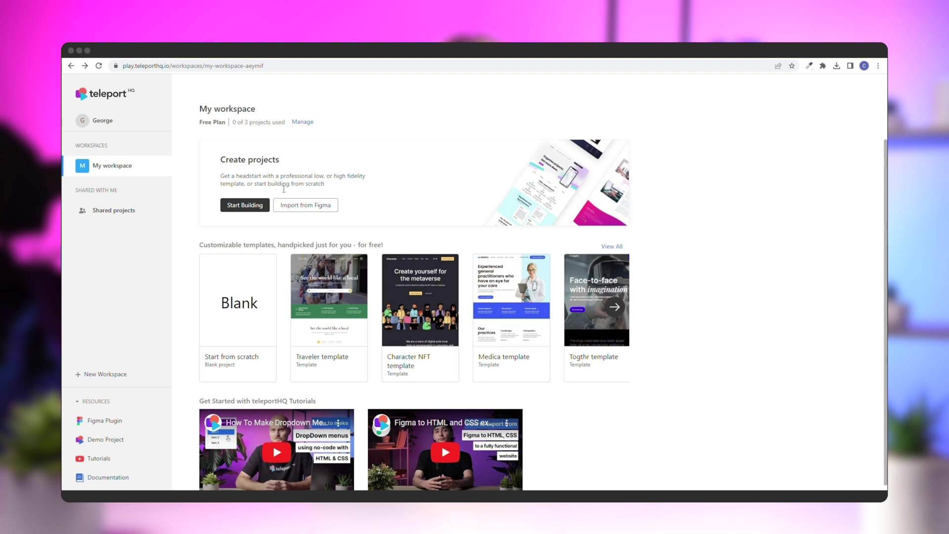
Step: Create a new project from the Helpa template via the template gallery
left_click(257, 203)
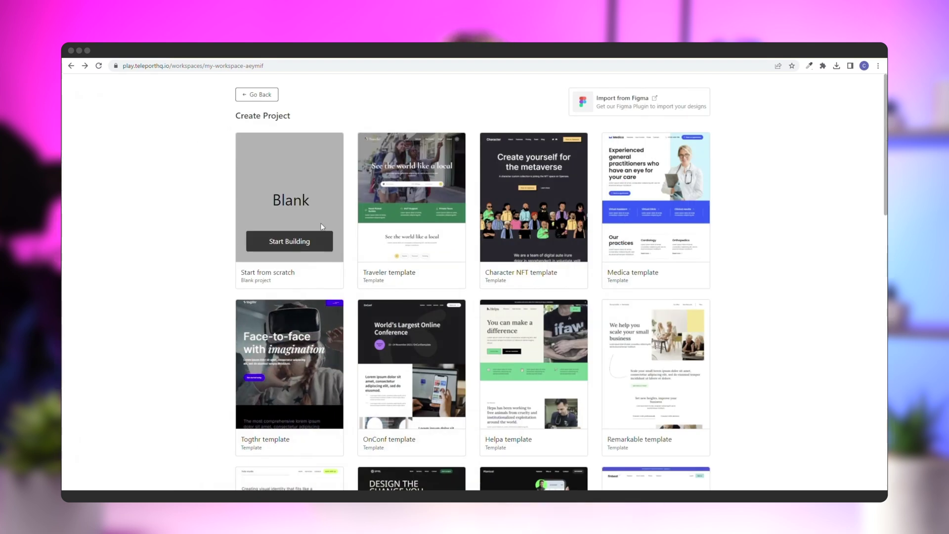
mouse_move(520, 337)
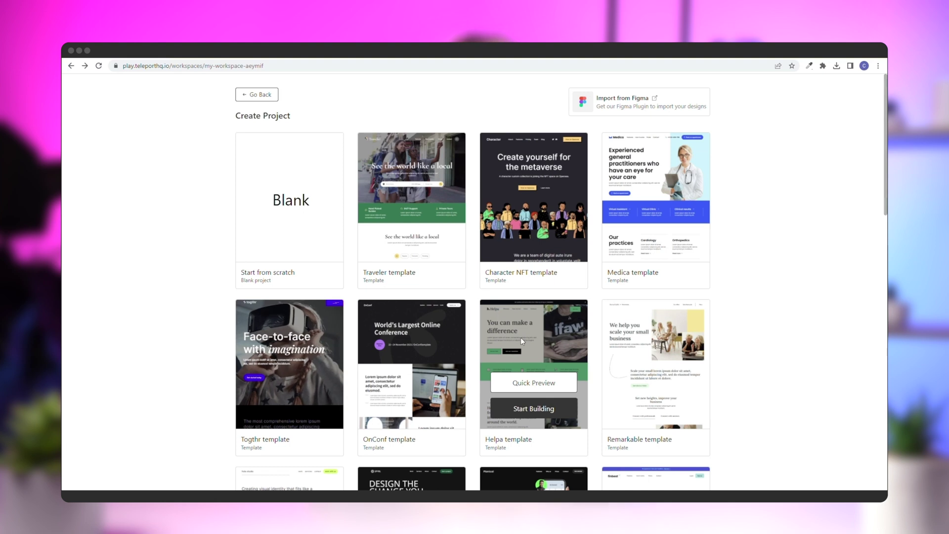
left_click(527, 409)
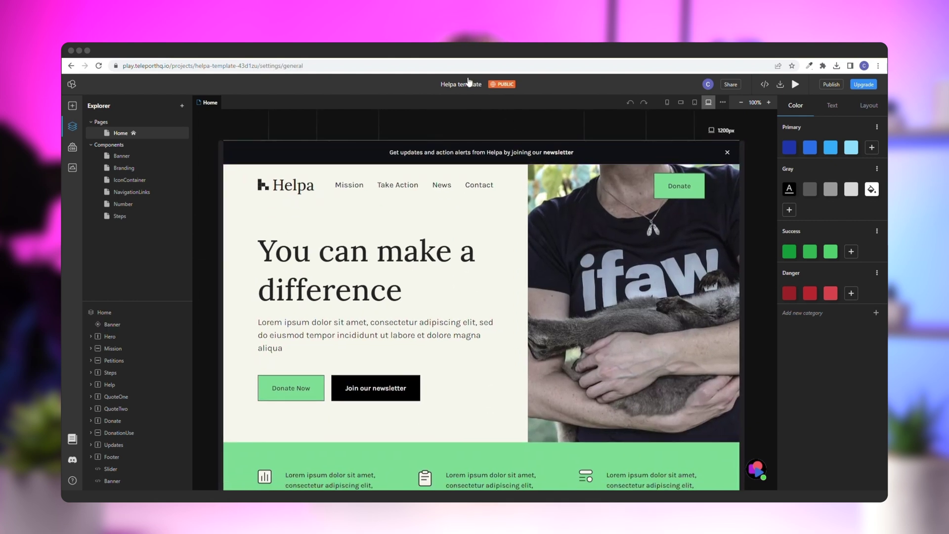
Step: Enable Developer Mode under Experimental Features in project settings and save the change
left_click(462, 85)
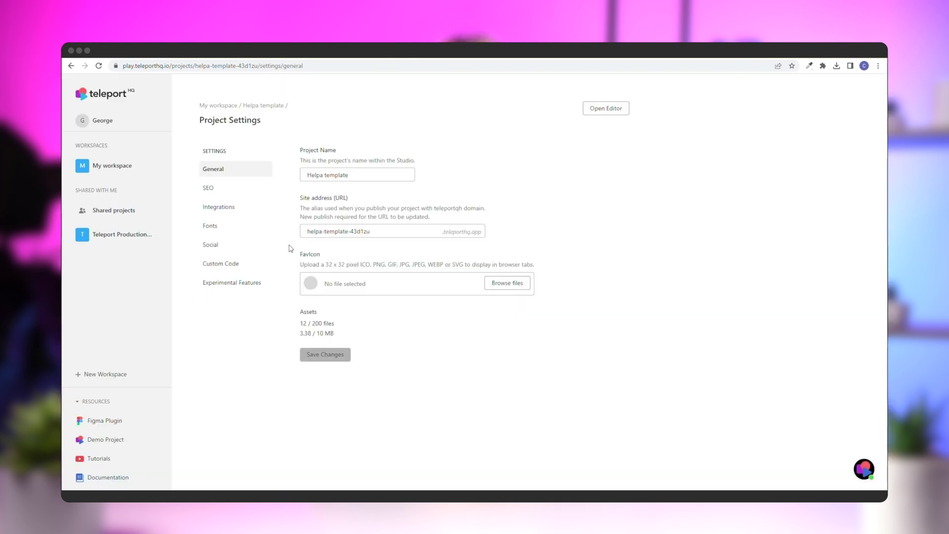
left_click(250, 285)
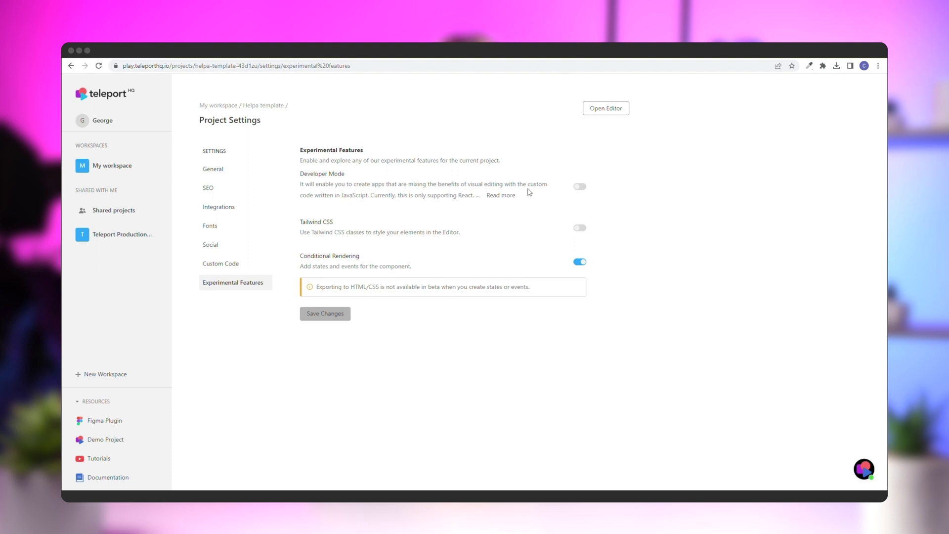
left_click(579, 187)
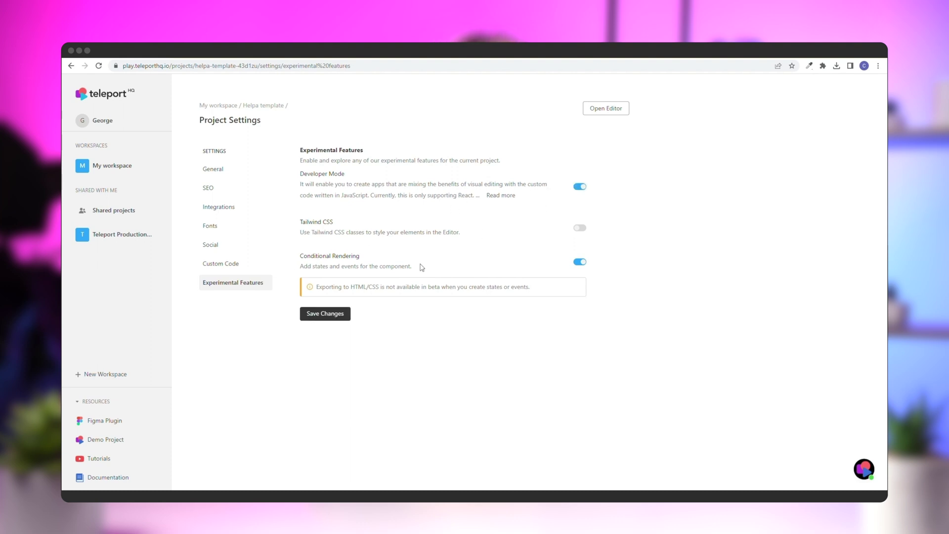
left_click(320, 316)
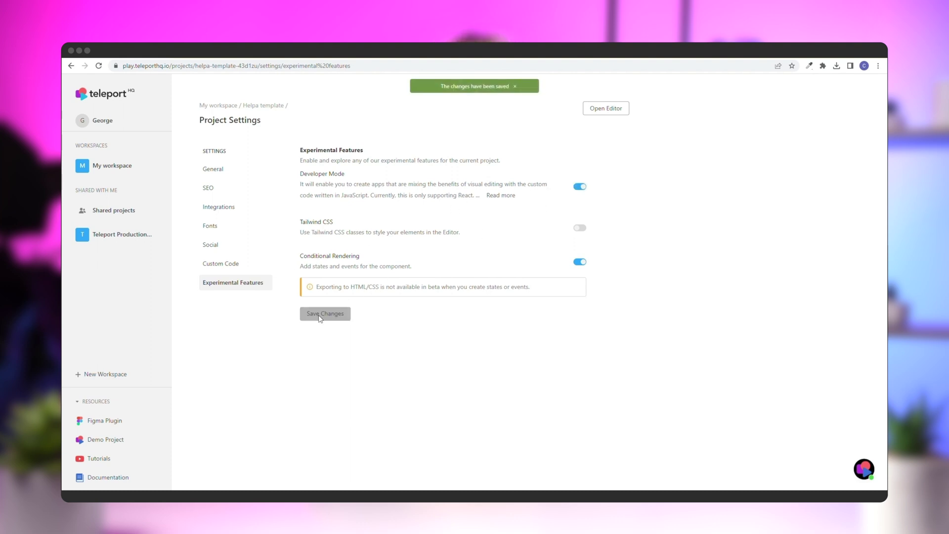
Step: In the editor, duplicate the QuoteOne section
left_click(589, 110)
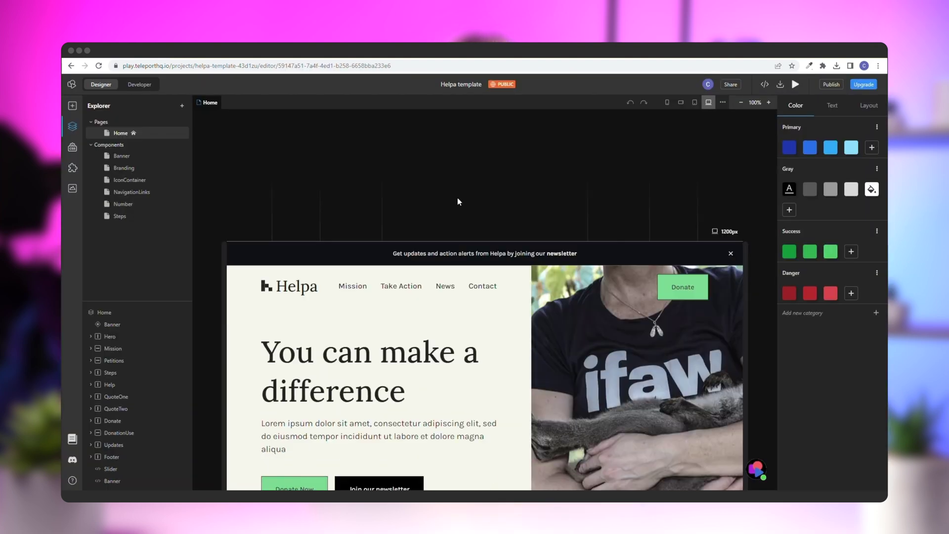
scroll(458, 201, "down", 20)
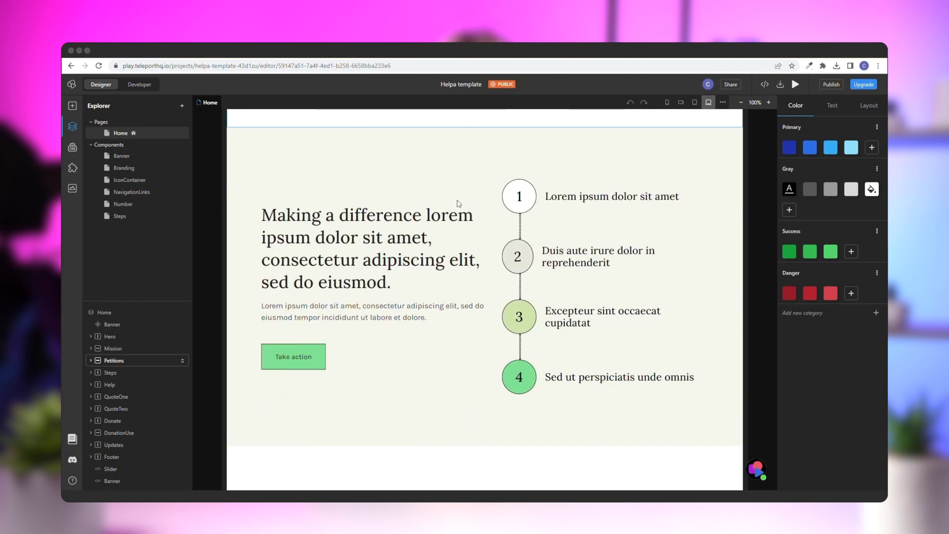
scroll(457, 203, "down", 15)
left_click(368, 207)
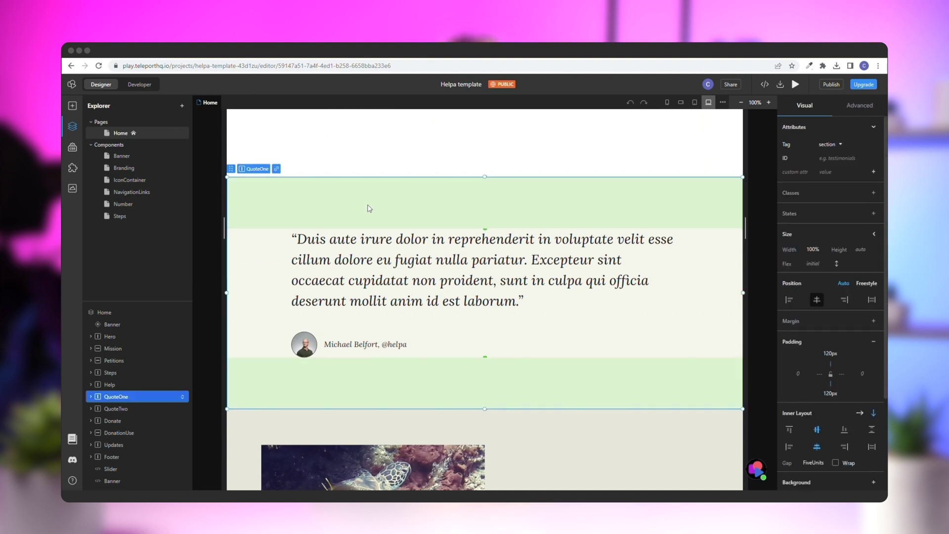
right_click(117, 396)
left_click(153, 280)
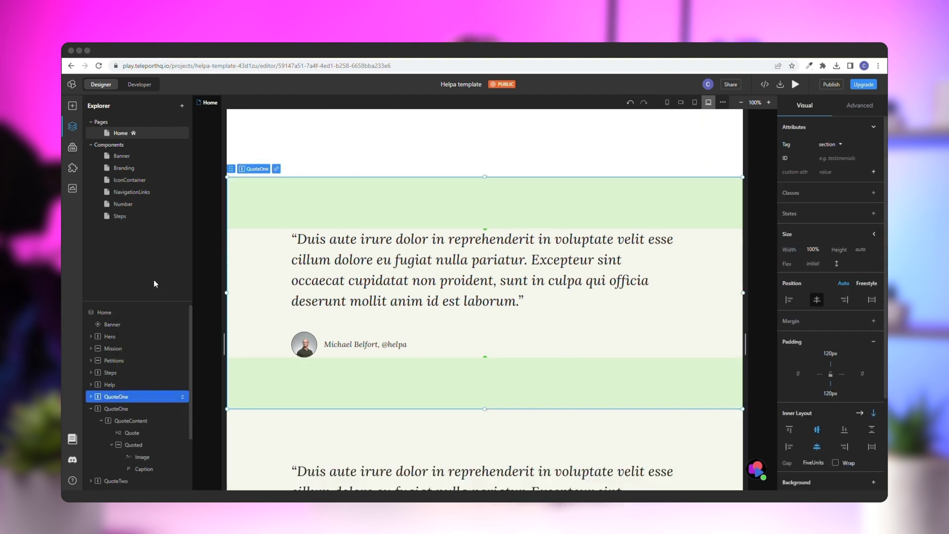
Step: Rename the copy ImageSlider and move it directly below the Hero section
left_click(116, 407)
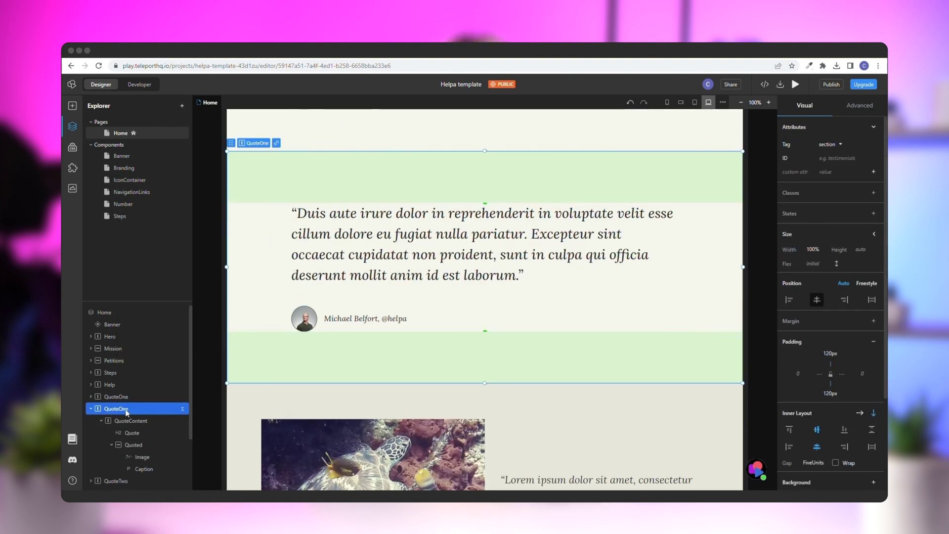
double_click(127, 411)
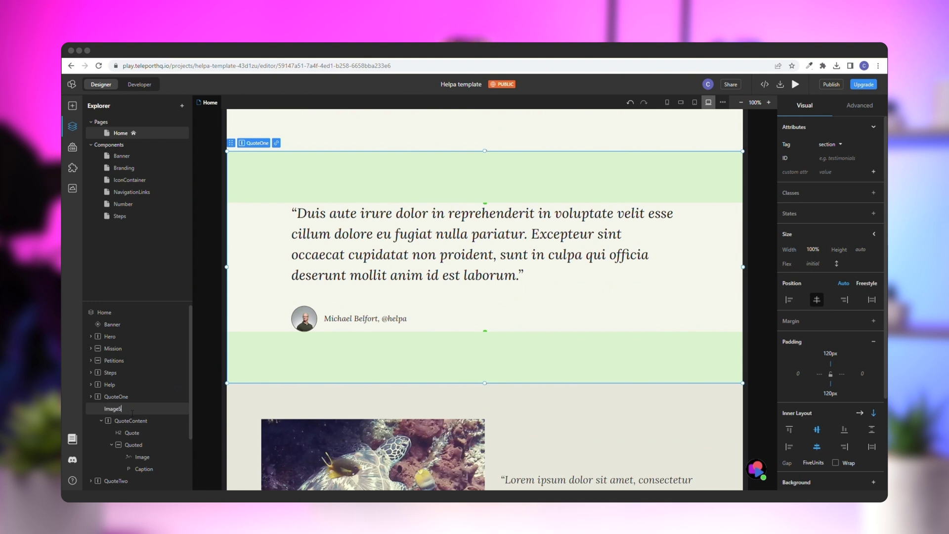
key("Return")
left_click(91, 409)
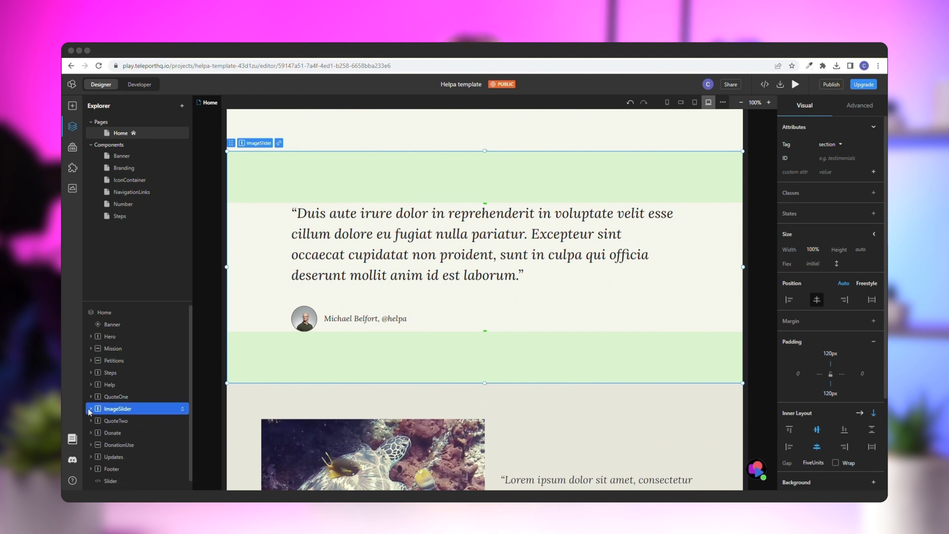
left_click_drag(128, 413, 124, 346)
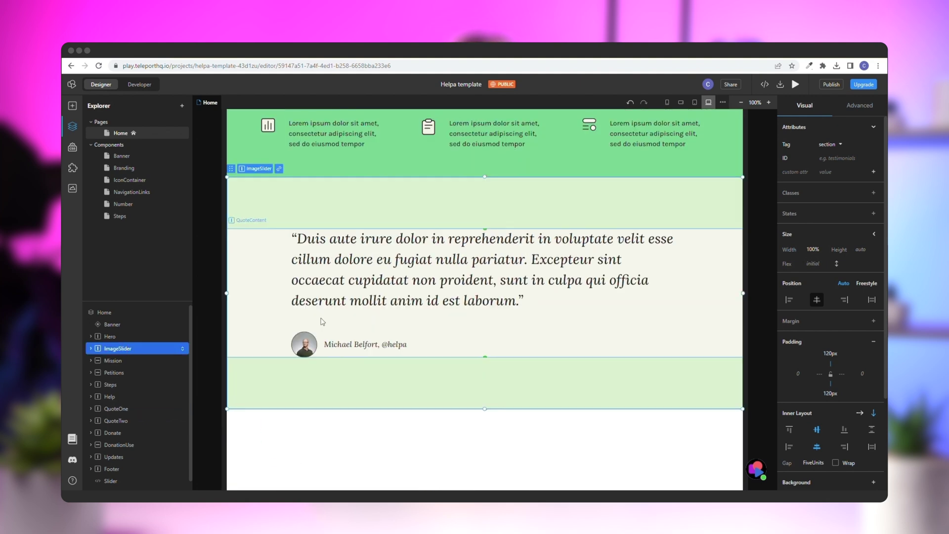
Step: Delete the quote heading and Quoted caption from the ImageSlider section
left_click(341, 297)
left_click(361, 341, "shift")
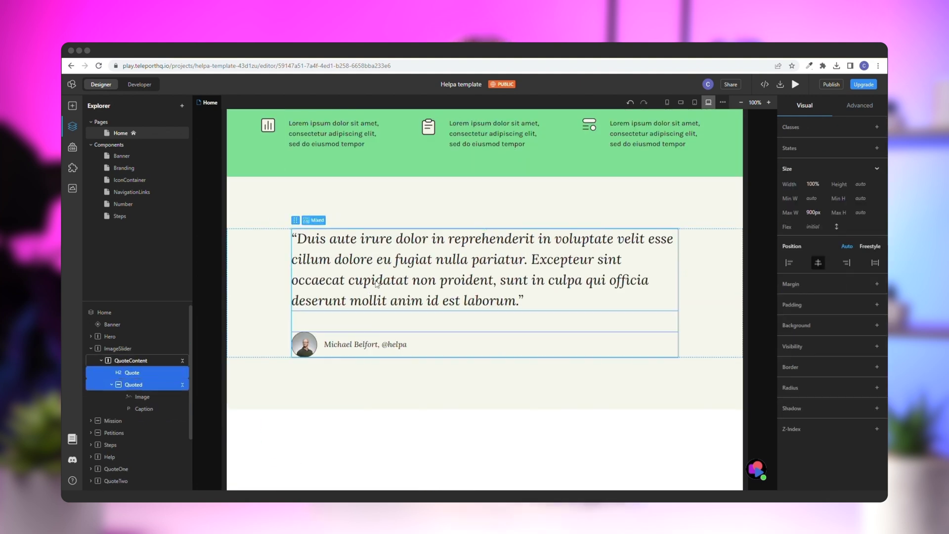
right_click(391, 257)
left_click(409, 326)
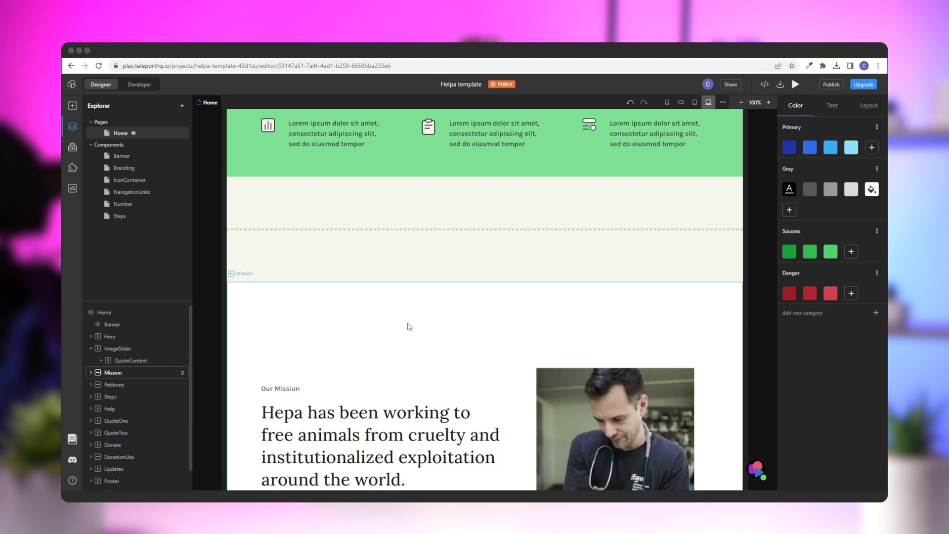
left_click(692, 242)
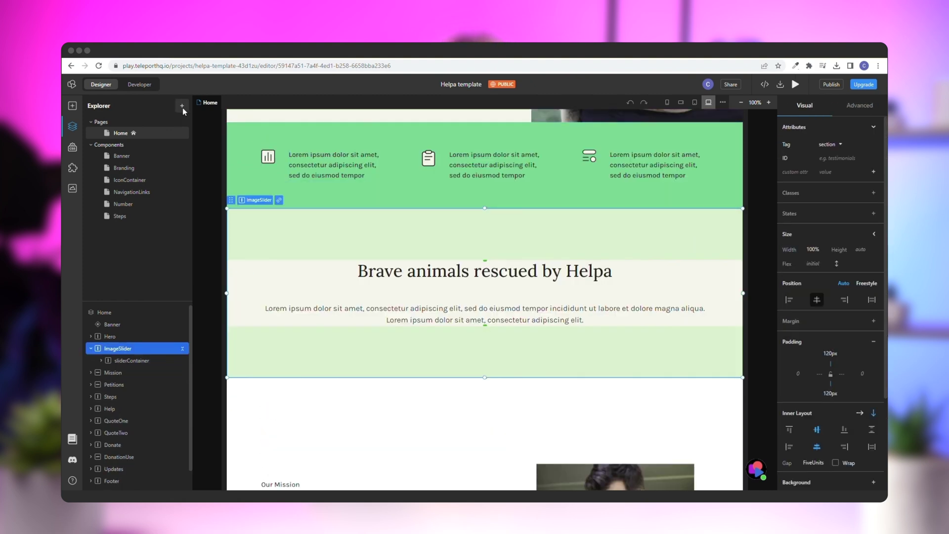
Step: Create a new component named ImageSlider
left_click(182, 105)
left_click(218, 130)
type("ImageSlider")
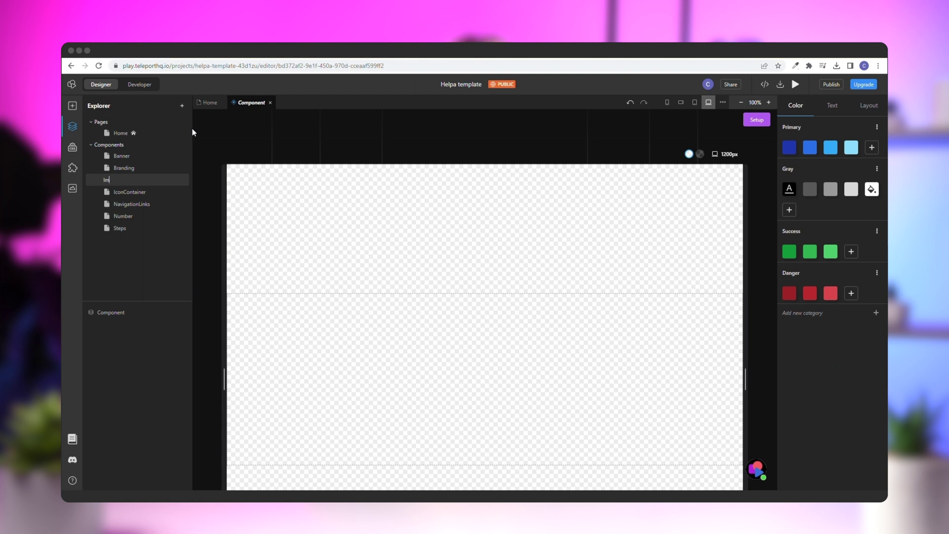
key("Return")
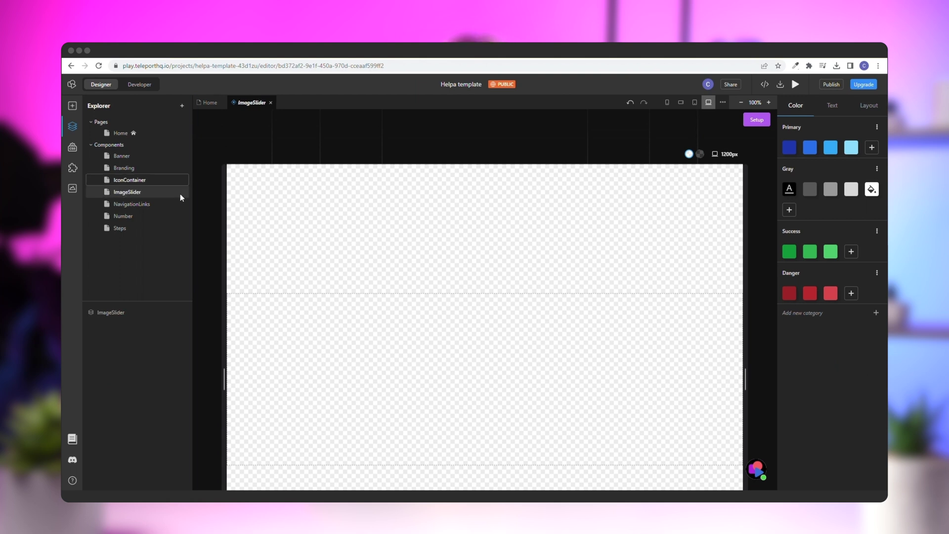
Step: Add a container with a column and an image inside the ImageSlider component
left_click(504, 239)
left_click(74, 108)
left_click_drag(99, 148, 441, 317)
left_click_drag(154, 159, 563, 338)
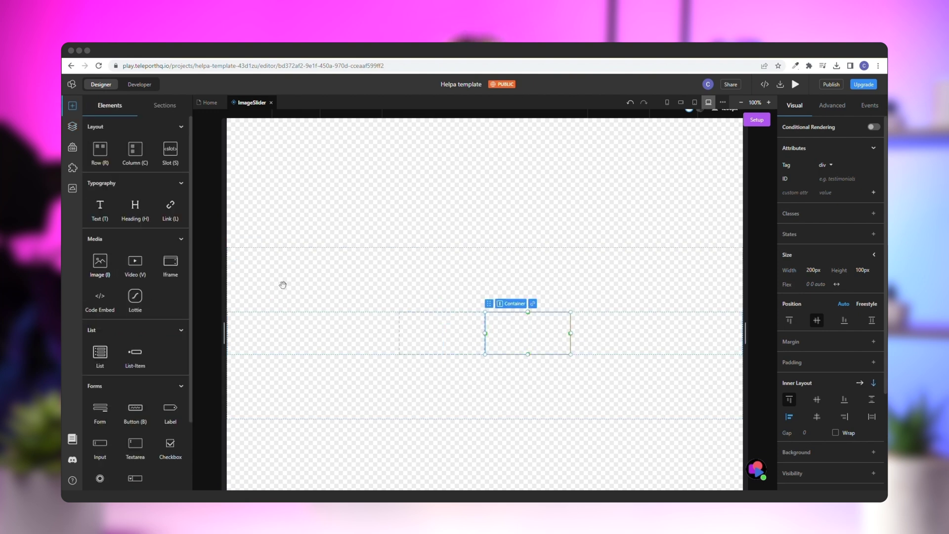
left_click_drag(100, 260, 395, 332)
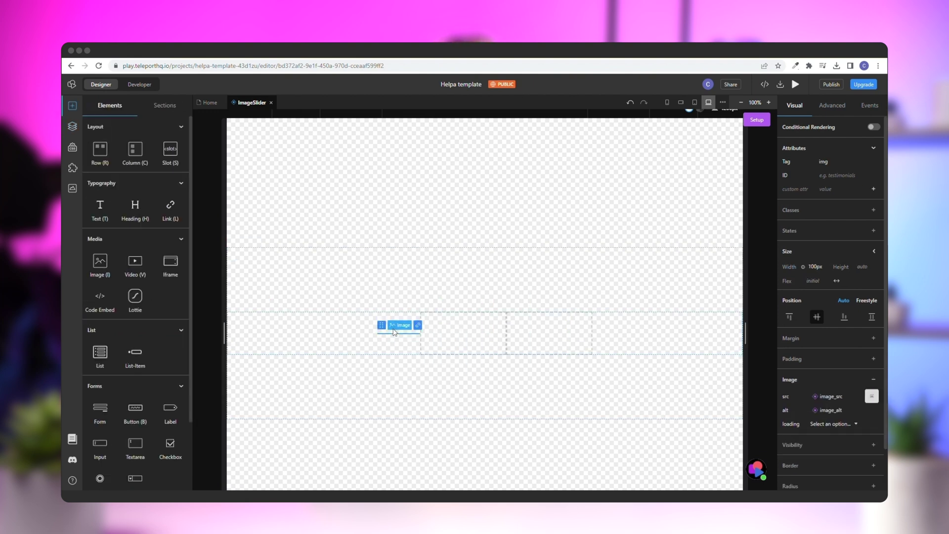
Step: Set the ImageSlider root element's height to auto
left_click(375, 278)
left_click(863, 250)
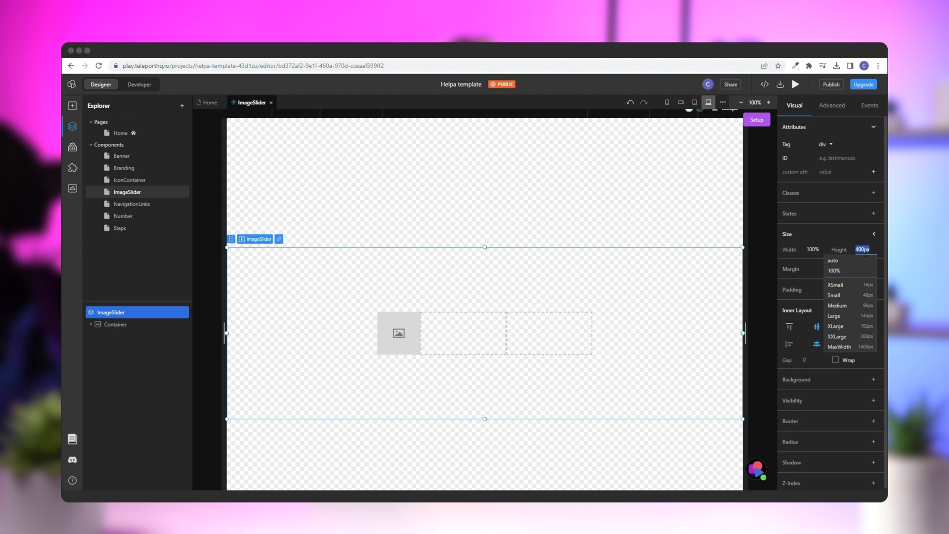
left_click(847, 260)
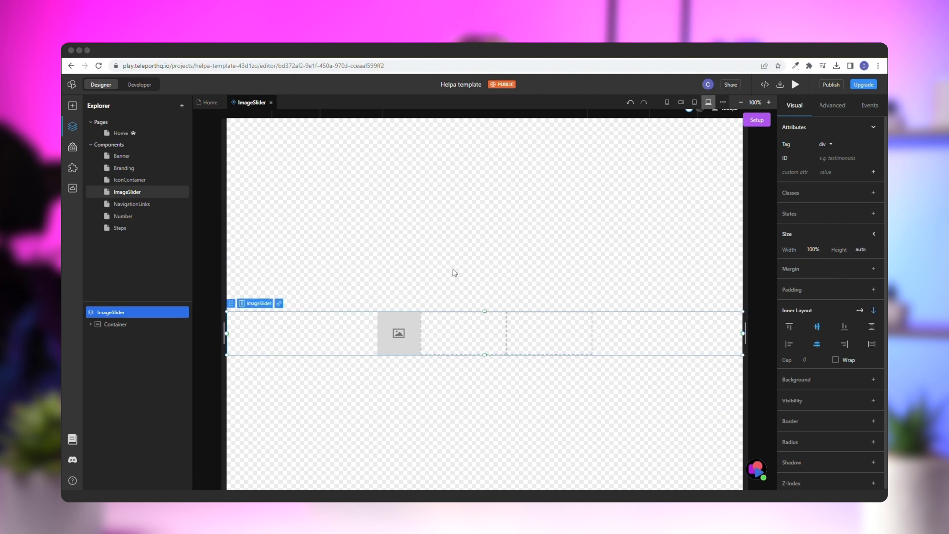
Step: Rename the container Slide1 and its two inner containers leftButton and rightButton
left_click(90, 324)
double_click(115, 324)
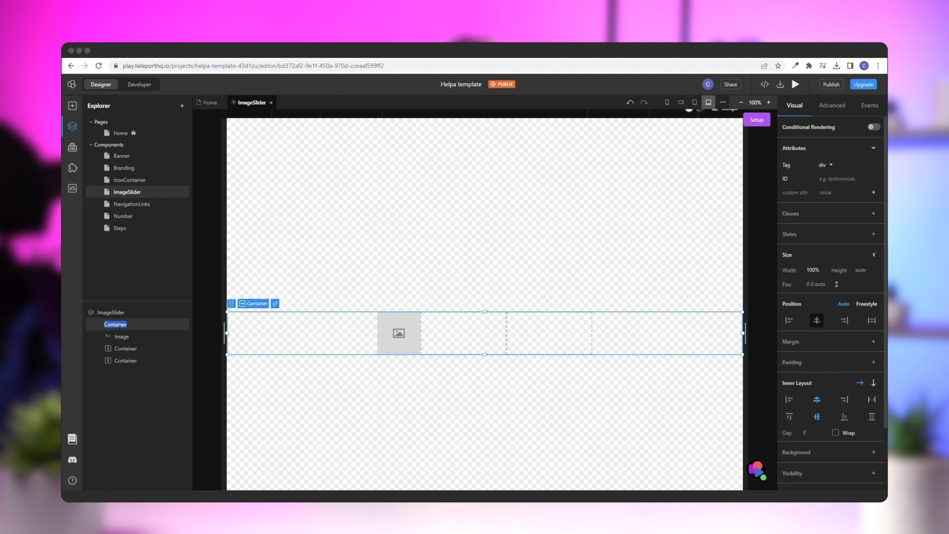
type("Slide1")
key("Return")
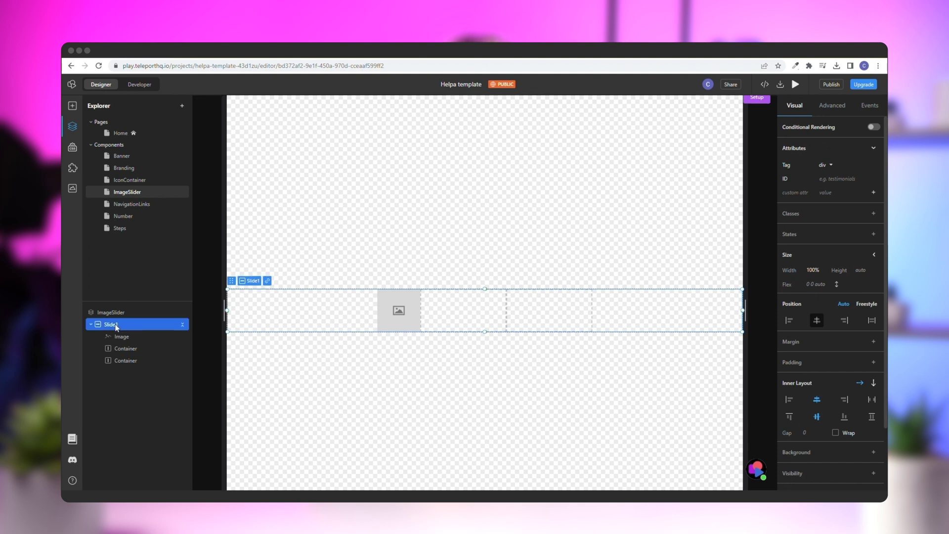
double_click(124, 348)
type("leftButton")
key("Return")
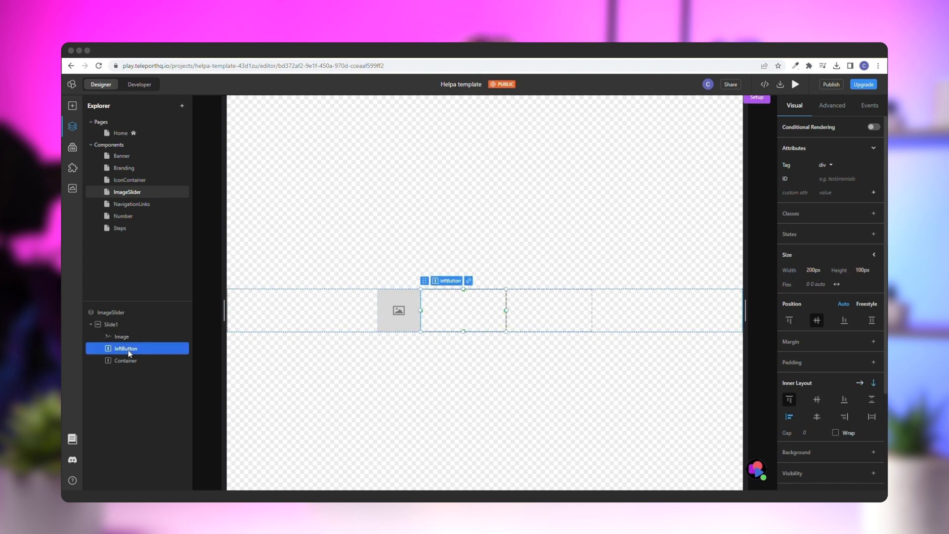
double_click(131, 361)
type("rightButton")
key("Return")
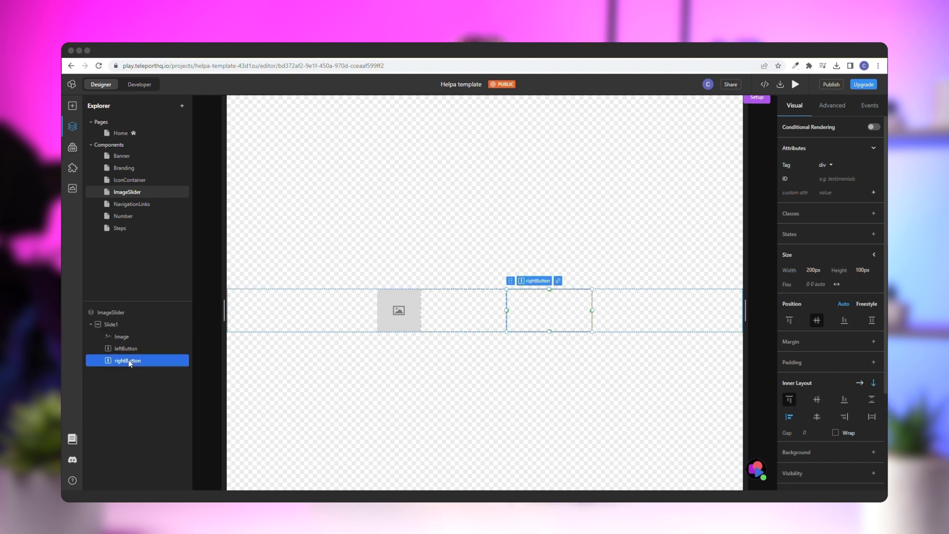
Step: Give the slide image 100% width and a 50vh maximum height
left_click(141, 340)
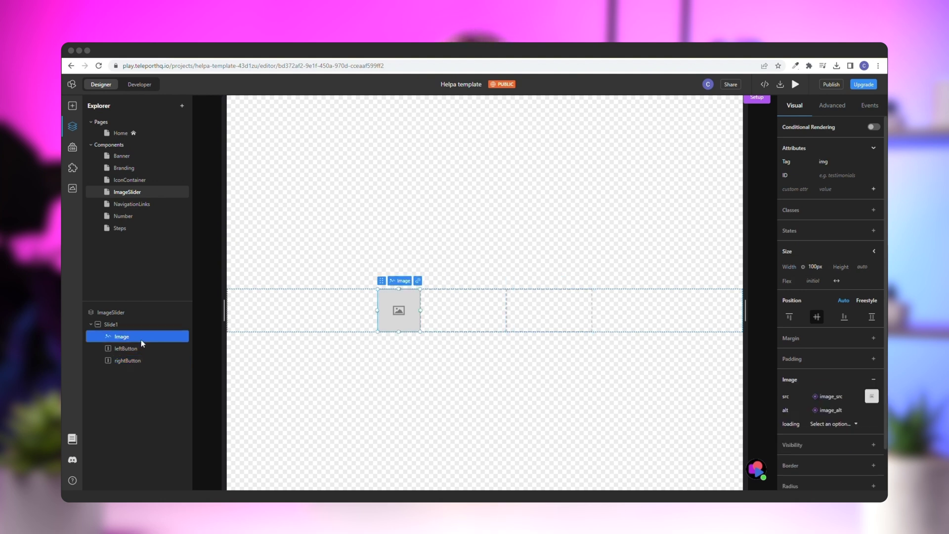
left_click(803, 266)
left_click(802, 289)
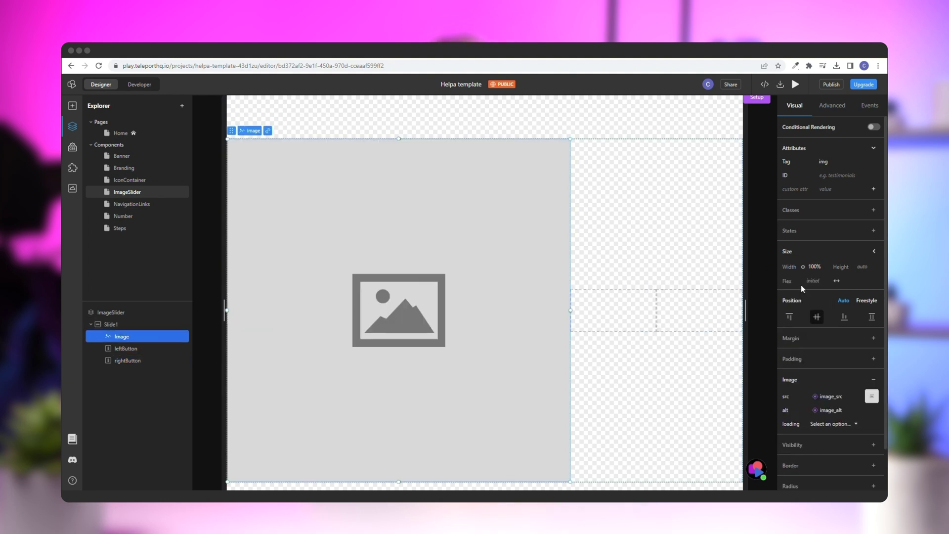
left_click(873, 252)
left_click(864, 296)
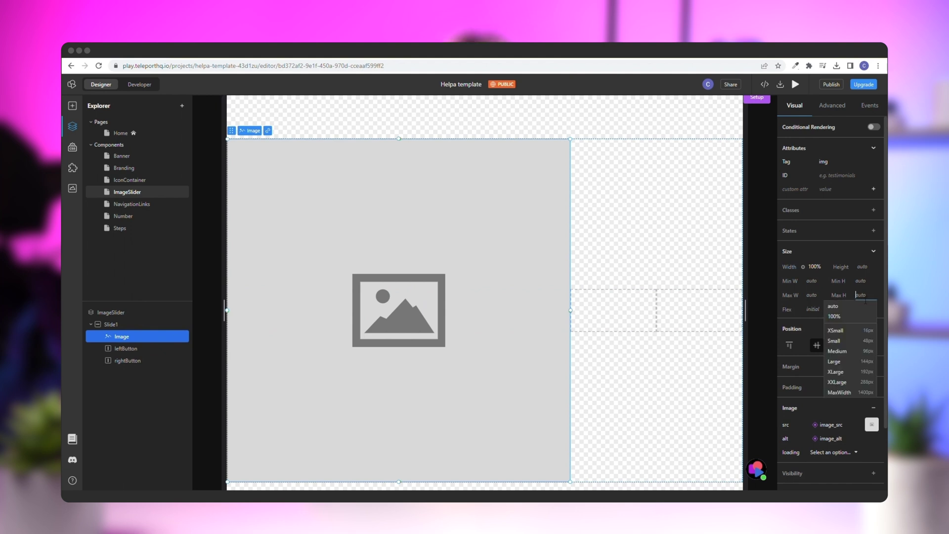
key("Return")
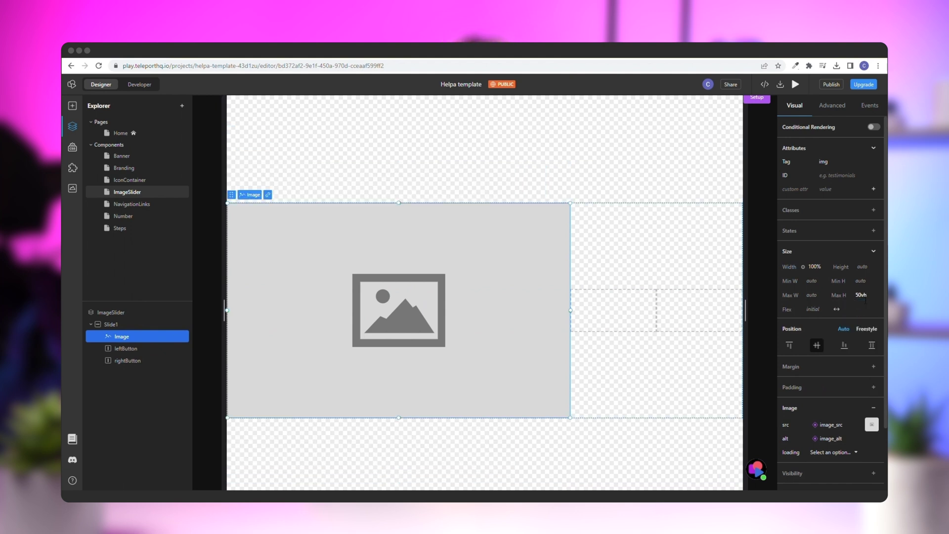
Step: Search Unsplash in the asset library for 'wild animals' photos
left_click(75, 190)
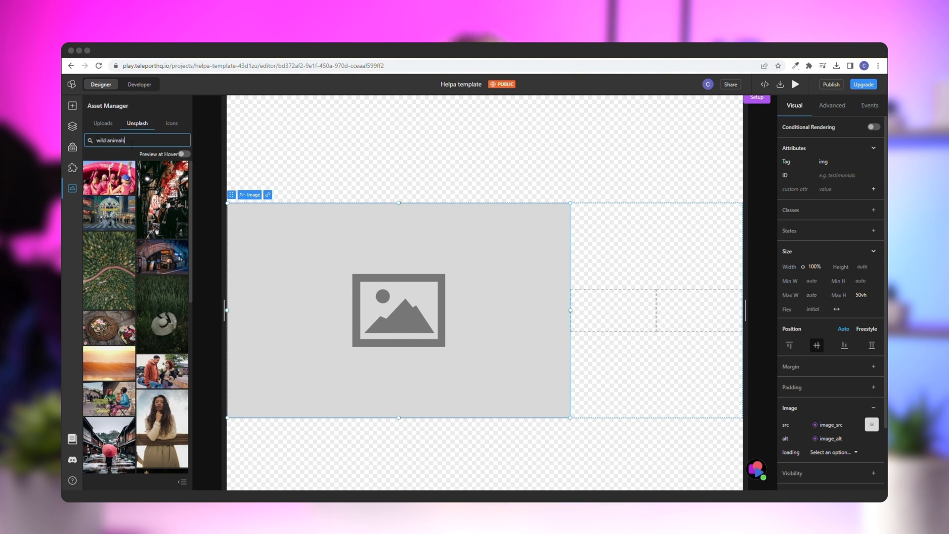
key("Return")
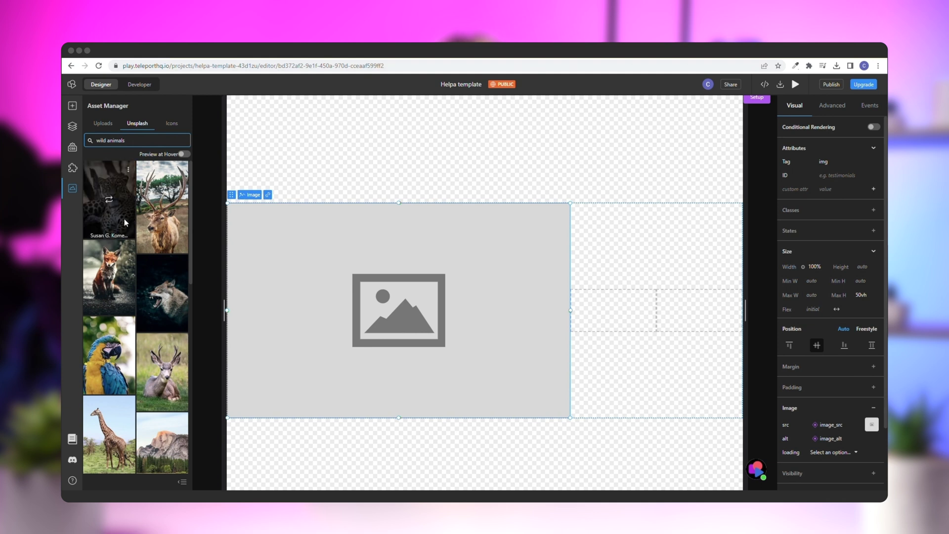
scroll(135, 217, "down", 5)
scroll(136, 220, "down", 4)
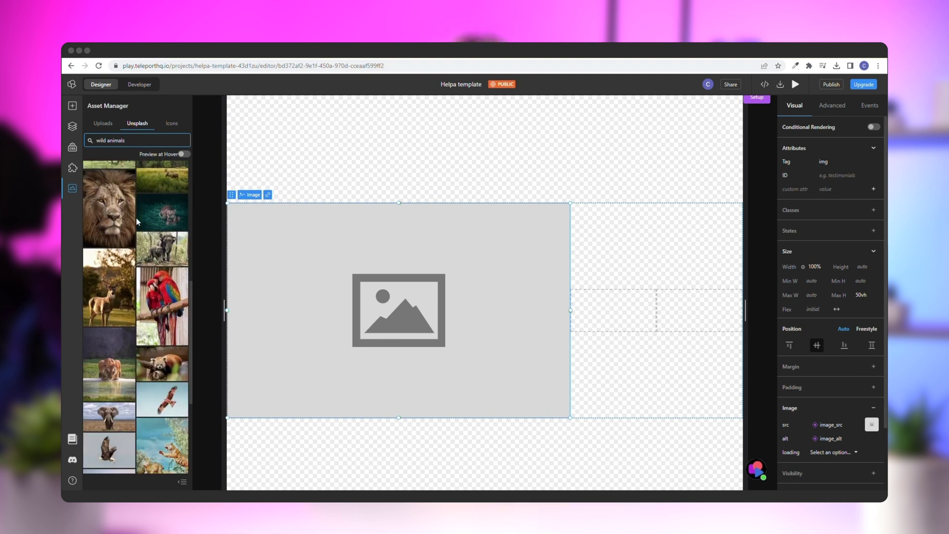
Step: Use the red panda photo and add a #79D490 green shadow offset 16 by 16
left_click(160, 279)
scroll(820, 376, "down", 2)
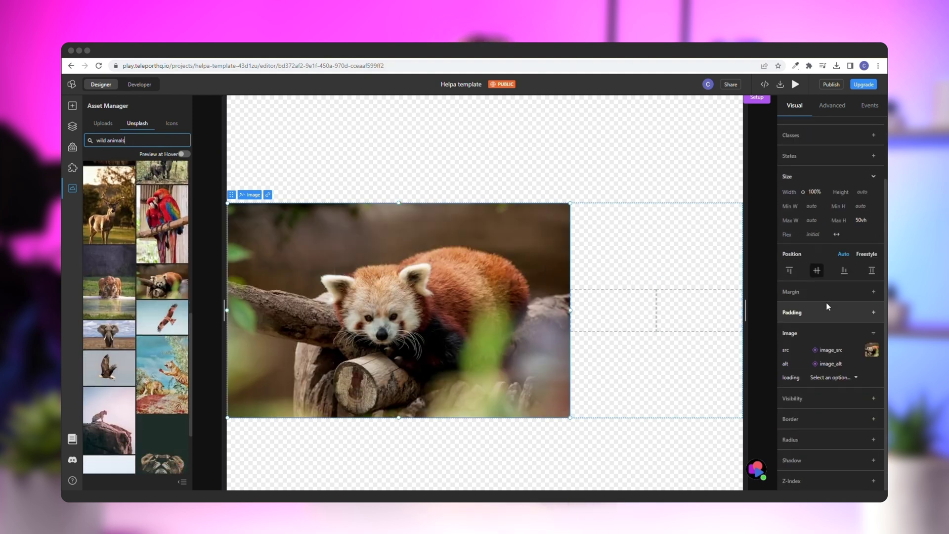
left_click(809, 425)
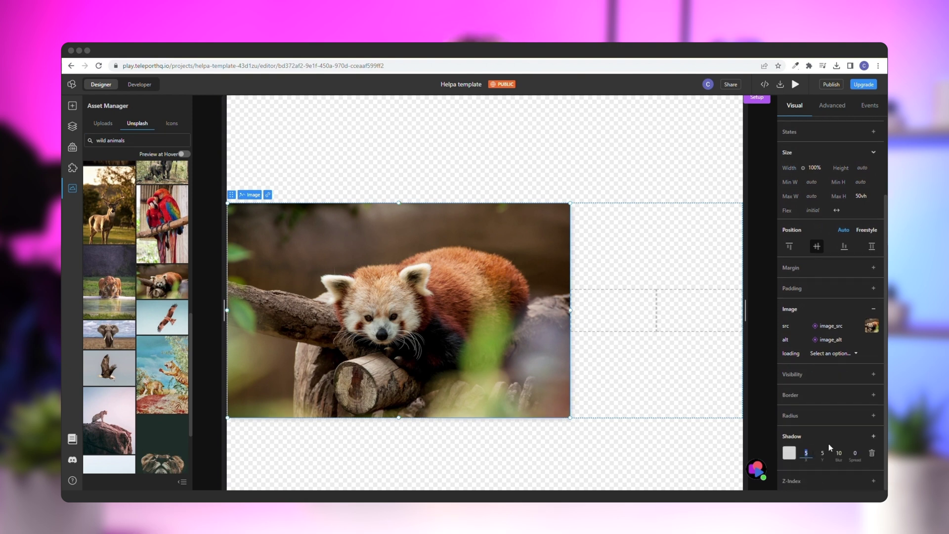
type("16")
key("Tab")
type("16")
key("Tab")
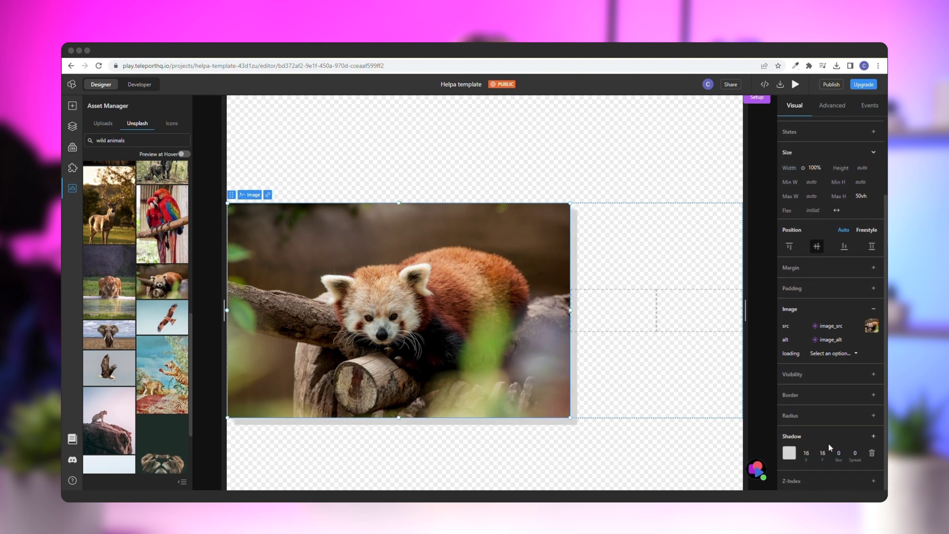
left_click(789, 452)
left_click(767, 431)
type("#79D490")
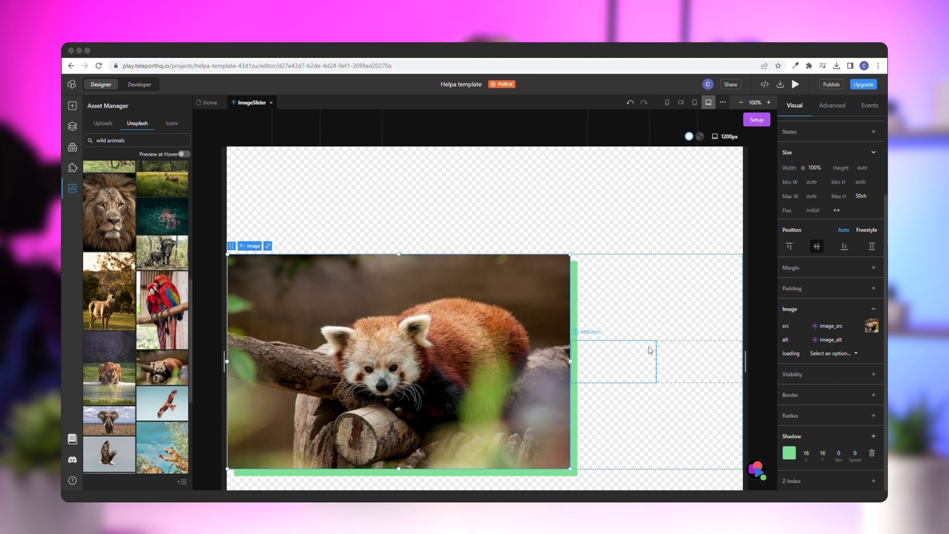
Step: Set both slider buttons to 50px width
left_click(650, 350)
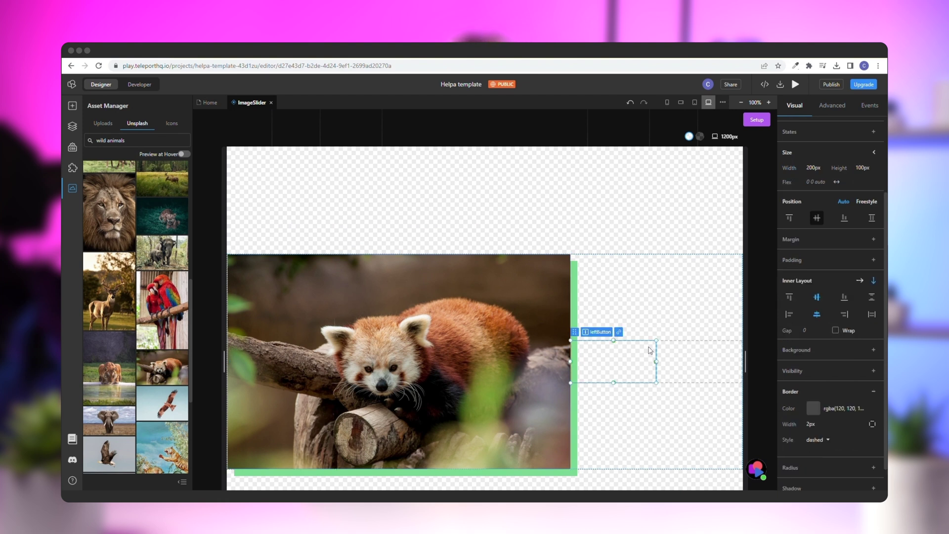
left_click(673, 352)
left_click(824, 173)
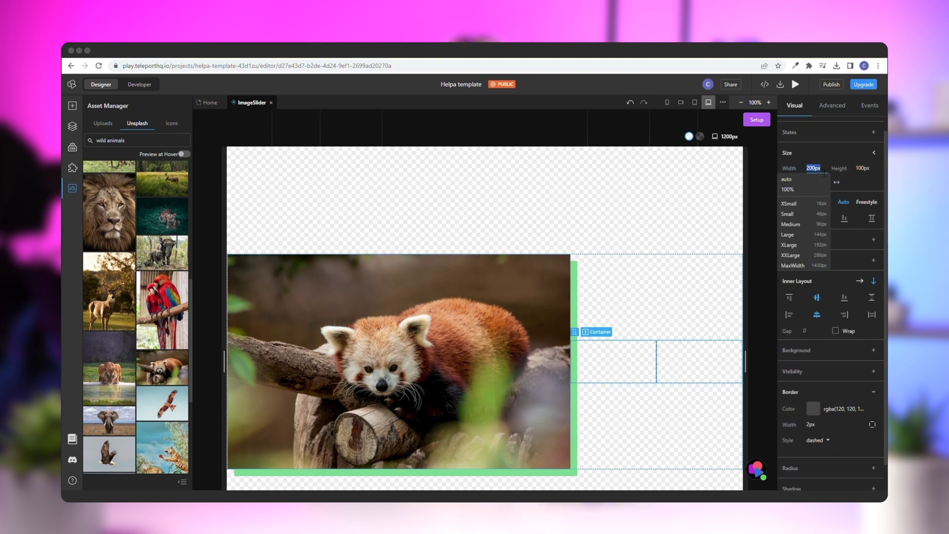
type("50")
key("Return")
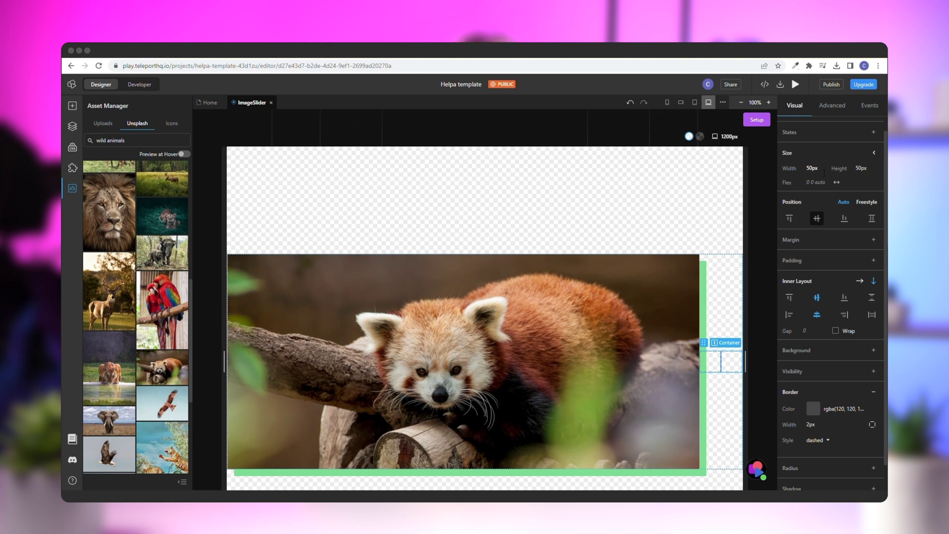
Step: Remove the buttons' border, give them a #79D490 background and fully round corners
scroll(817, 322, "down", 1)
left_click(873, 364)
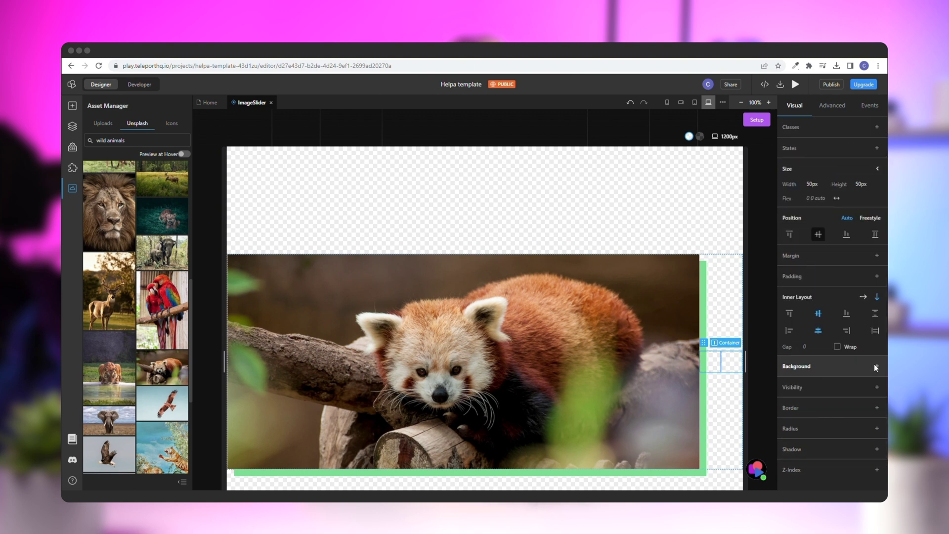
left_click(841, 366)
left_click(820, 382)
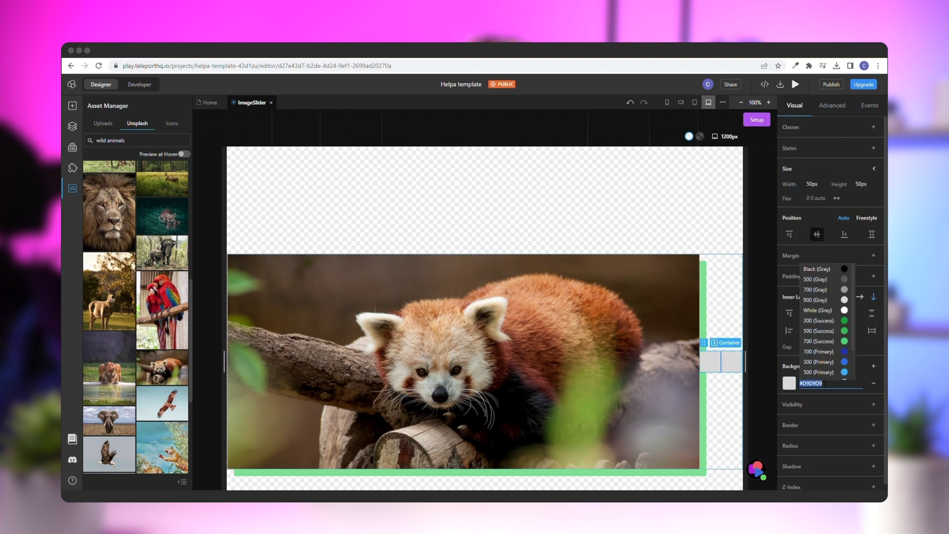
left_click(825, 384)
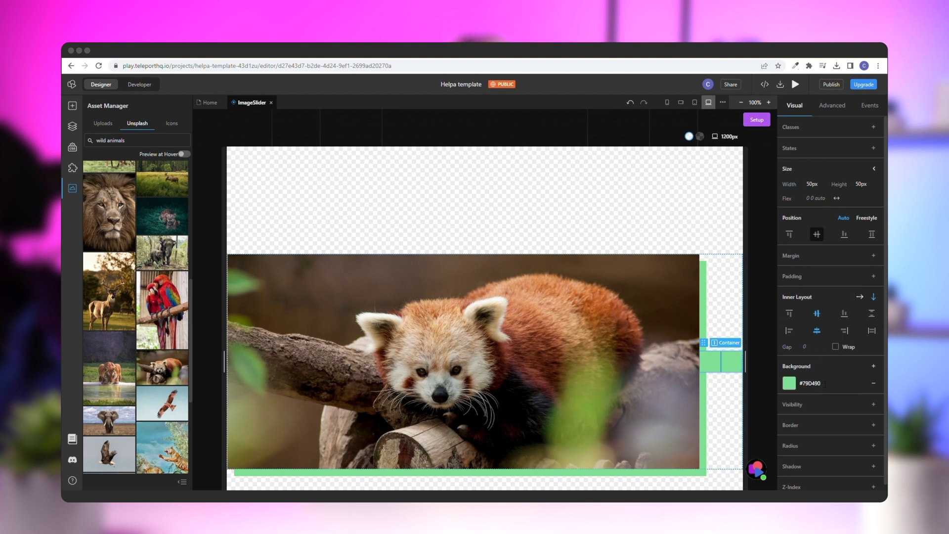
scroll(807, 430, "down", 1)
left_click(805, 438)
left_click(811, 449)
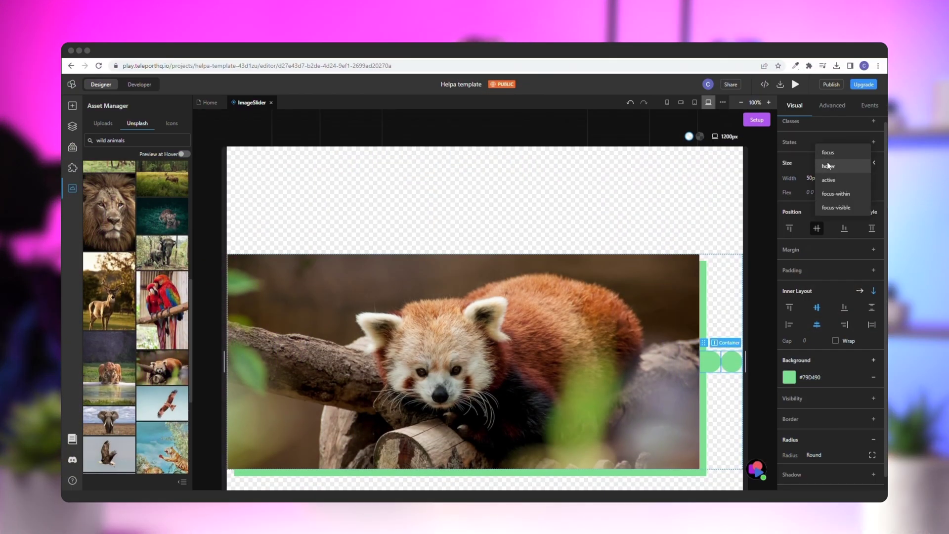
Step: Add a hover state that darkens the buttons to #63ad76
left_click(829, 166)
left_click(810, 394)
left_click(813, 388)
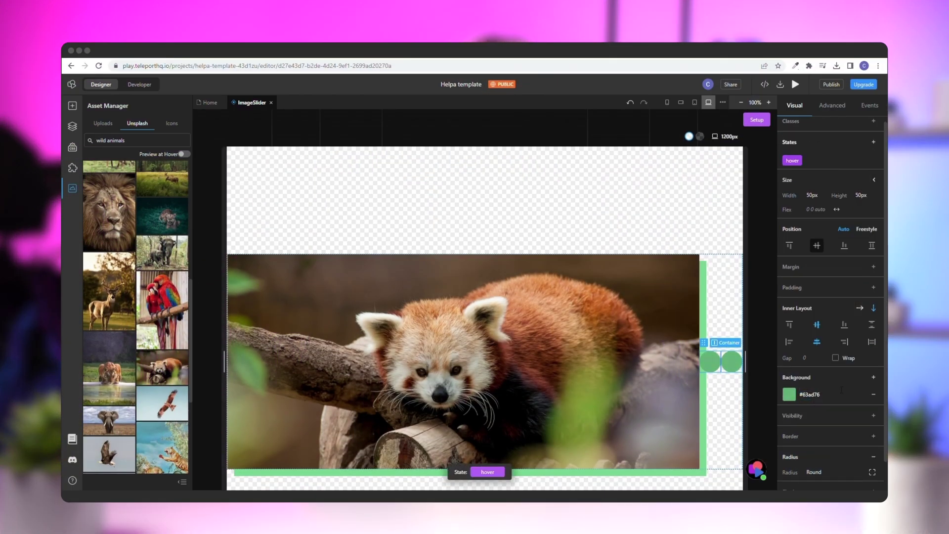
Step: Add a custom CSS rule cursor: pointer to the buttons
left_click(831, 105)
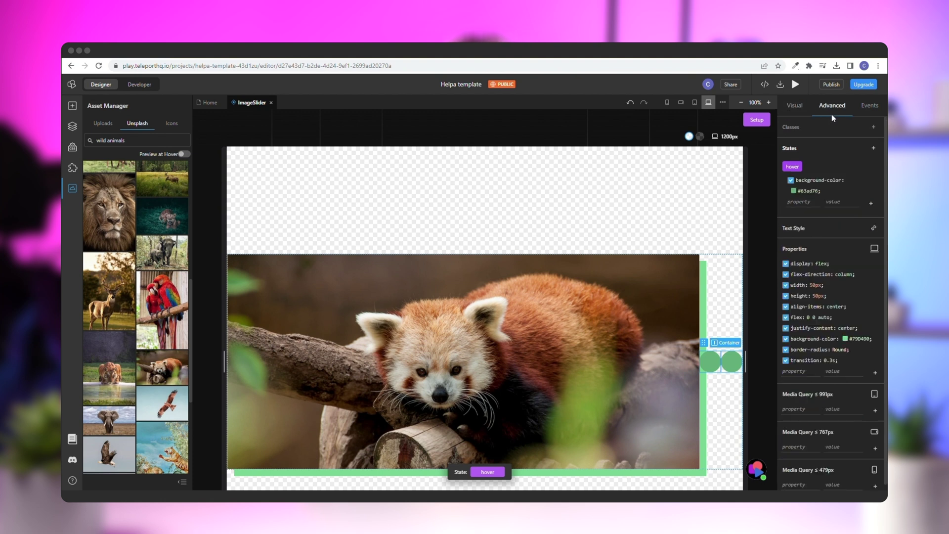
left_click(809, 371)
type("cursor")
key("Return")
type("poi")
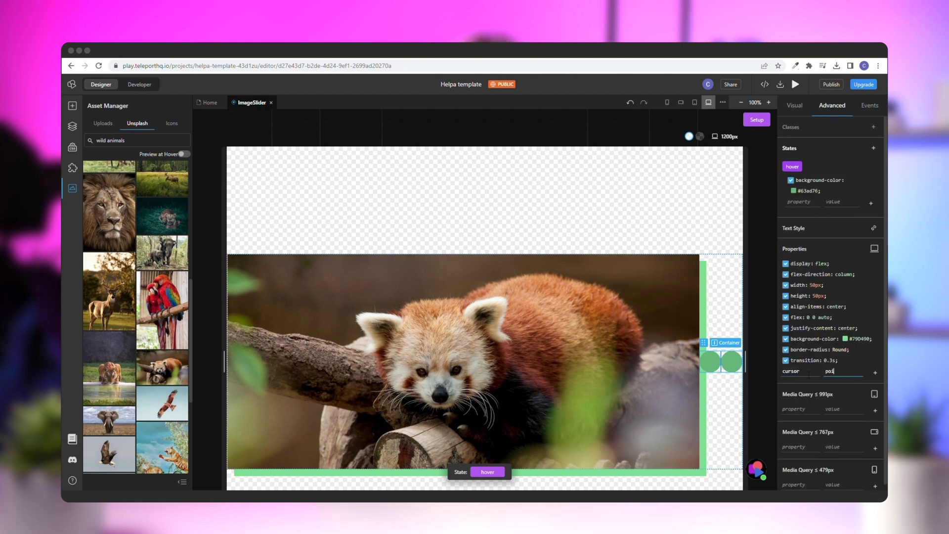
type("nter")
key("Return")
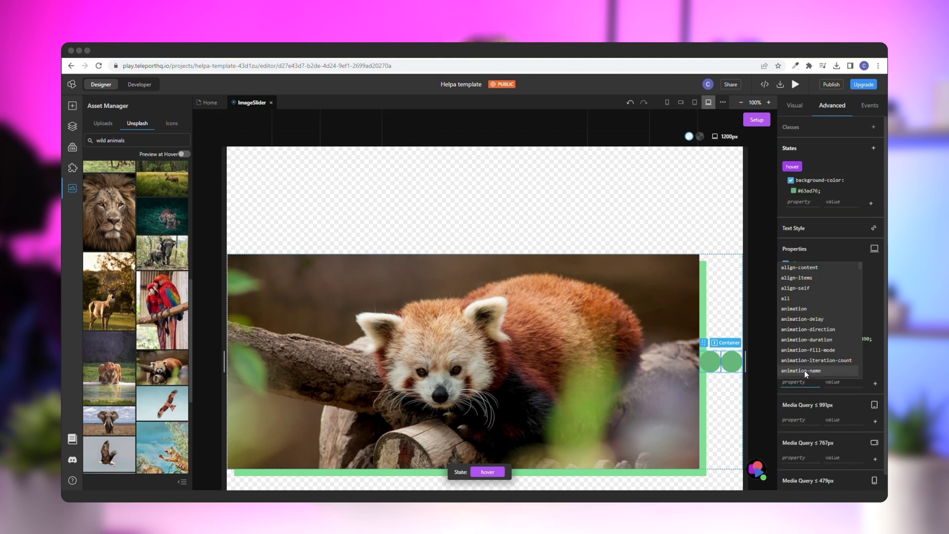
left_click(710, 361)
Step: Place chevron arrow icons from the icon library into the slider buttons
left_click(72, 130)
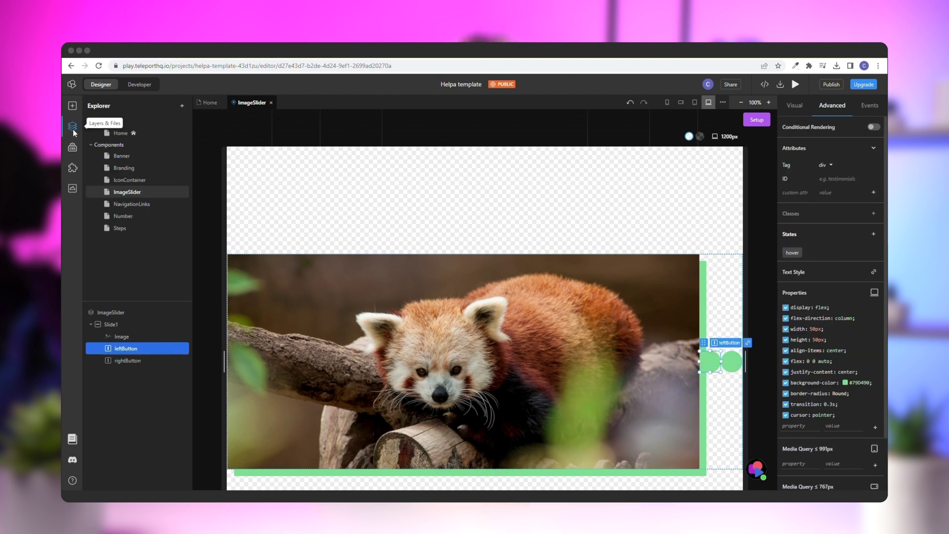
left_click(72, 190)
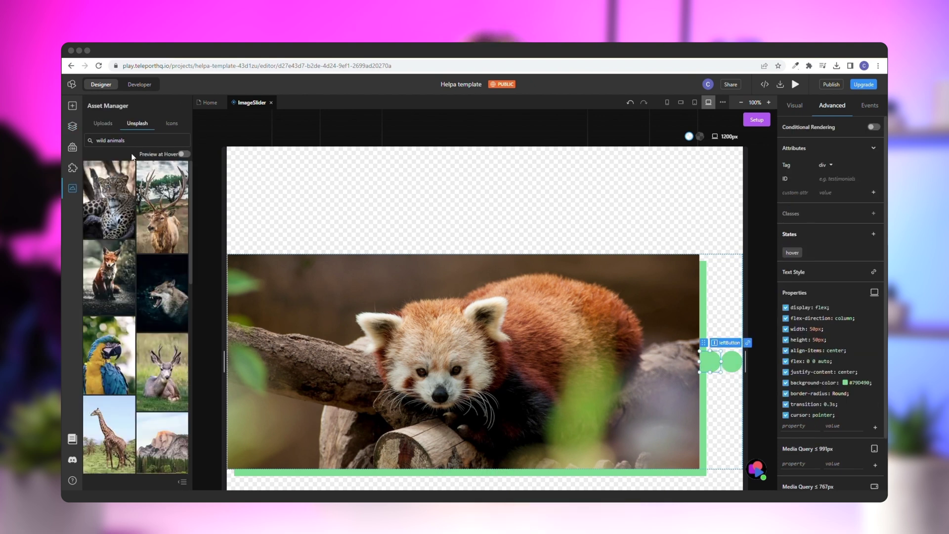
left_click(169, 123)
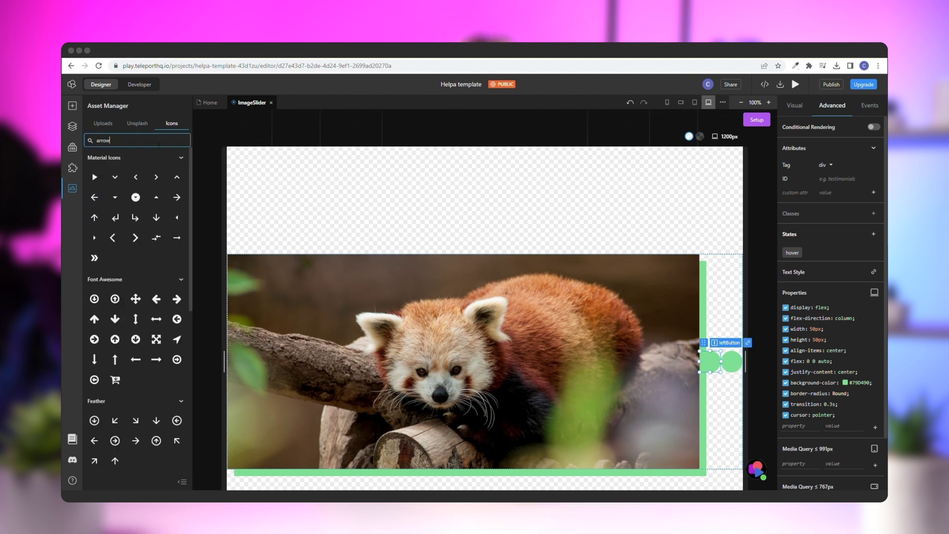
left_click_drag(135, 178, 710, 360)
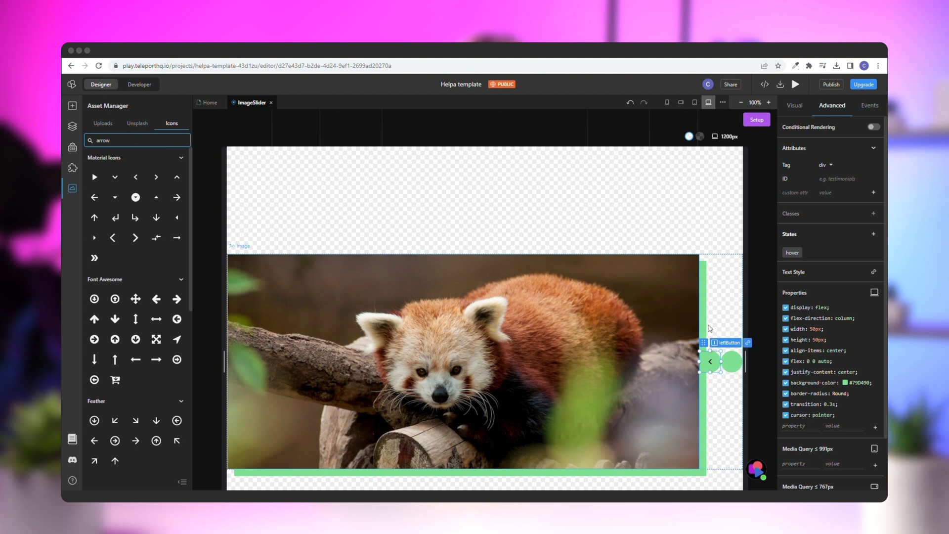
left_click(734, 361)
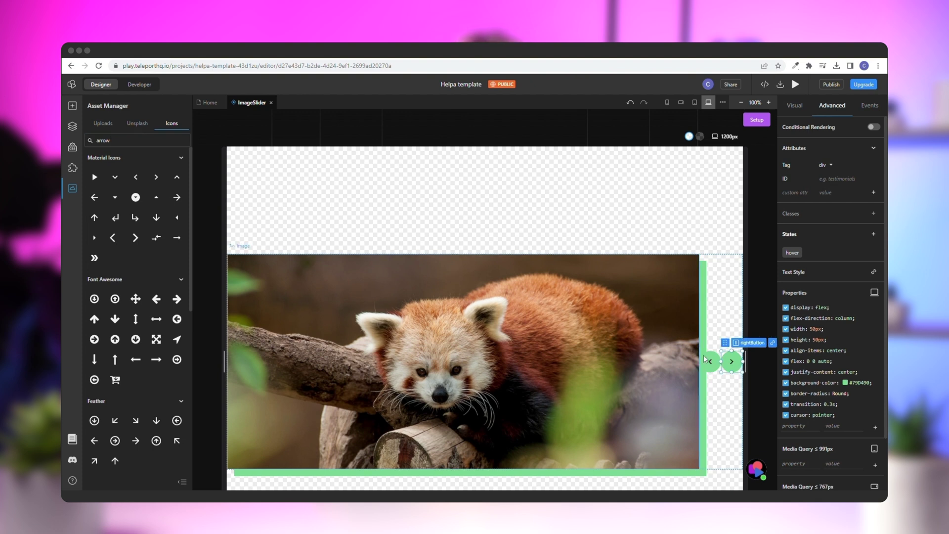
Step: Set the left arrow icon's background to White (Gray)
left_click(714, 365)
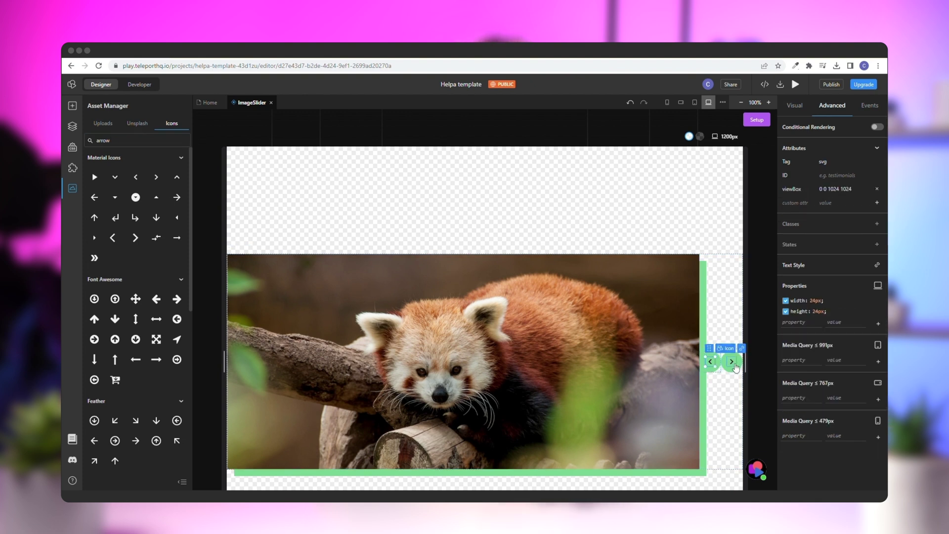
left_click(795, 105)
left_click(877, 297)
left_click(816, 313)
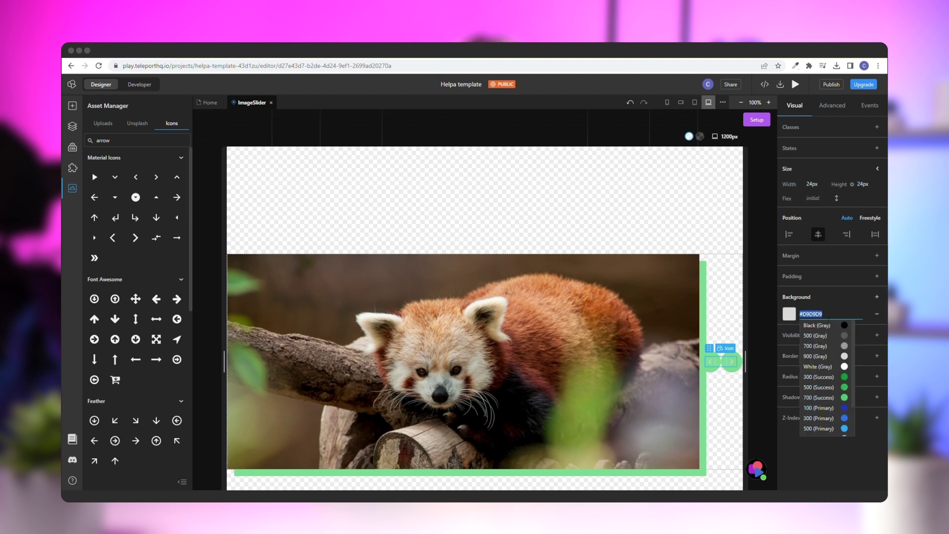
left_click(828, 368)
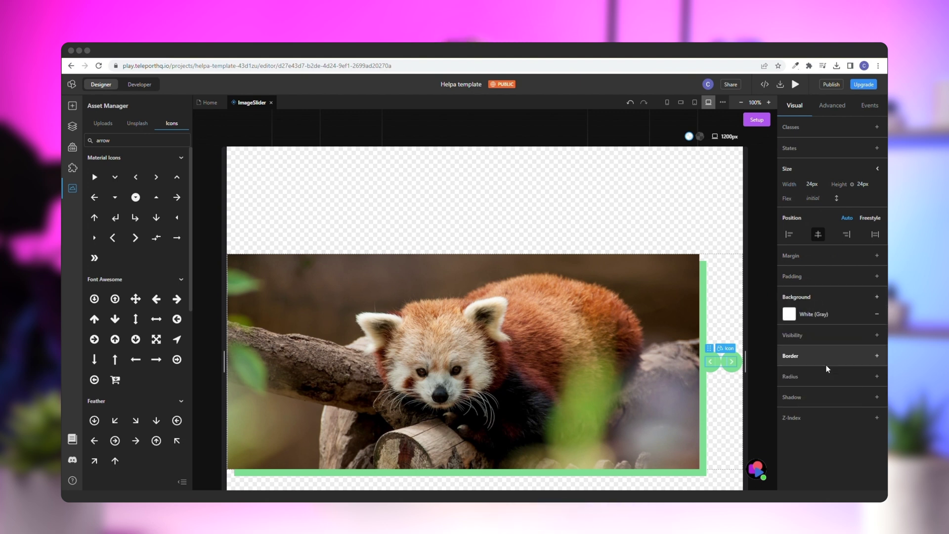
Step: Make leftButton freestyle-positioned with a 3% left offset
left_click(725, 338)
left_click(721, 358)
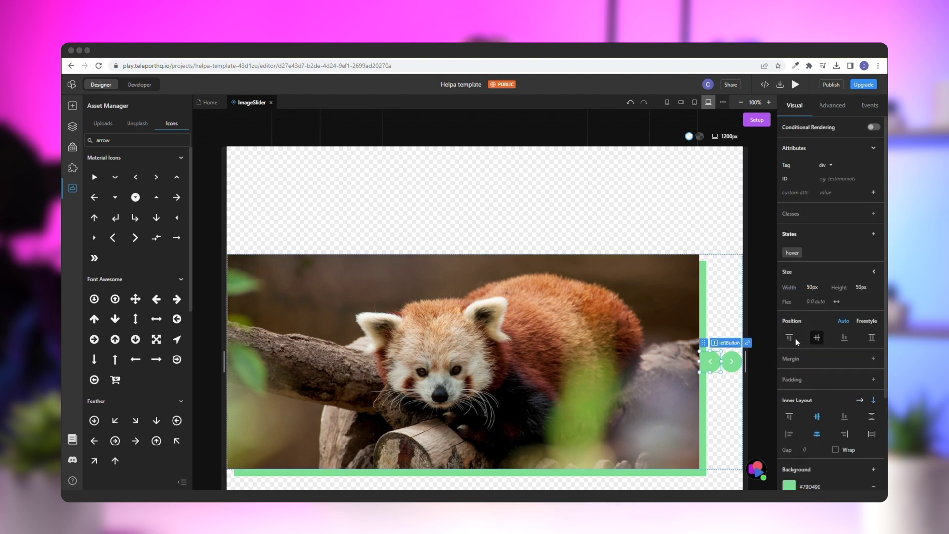
left_click(867, 322)
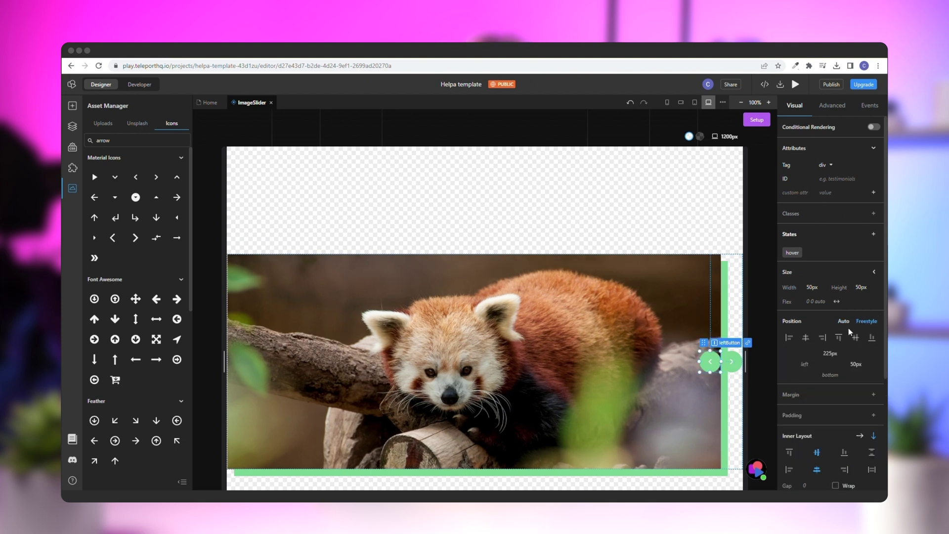
left_click(830, 353)
type("3%")
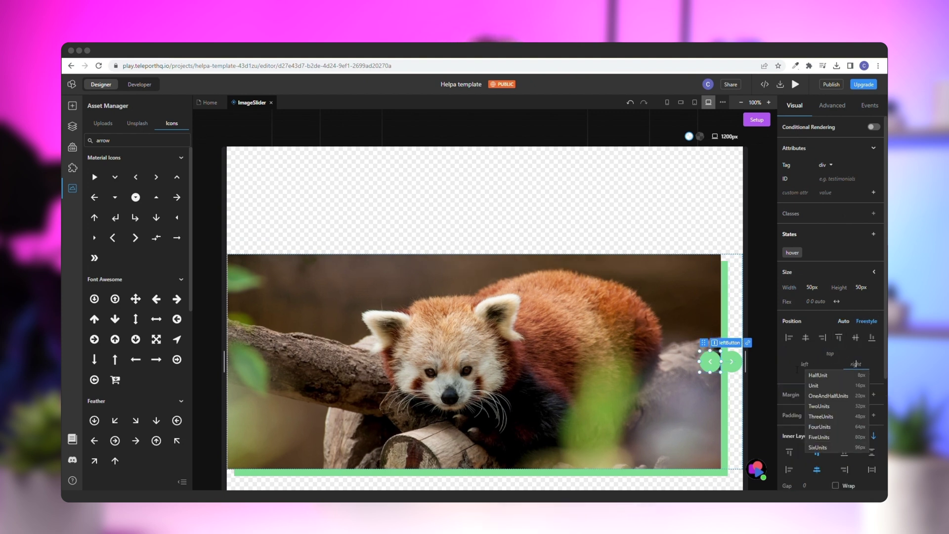
key("Return")
Step: Make rightButton freestyle-positioned with a 3% right offset
left_click(734, 361)
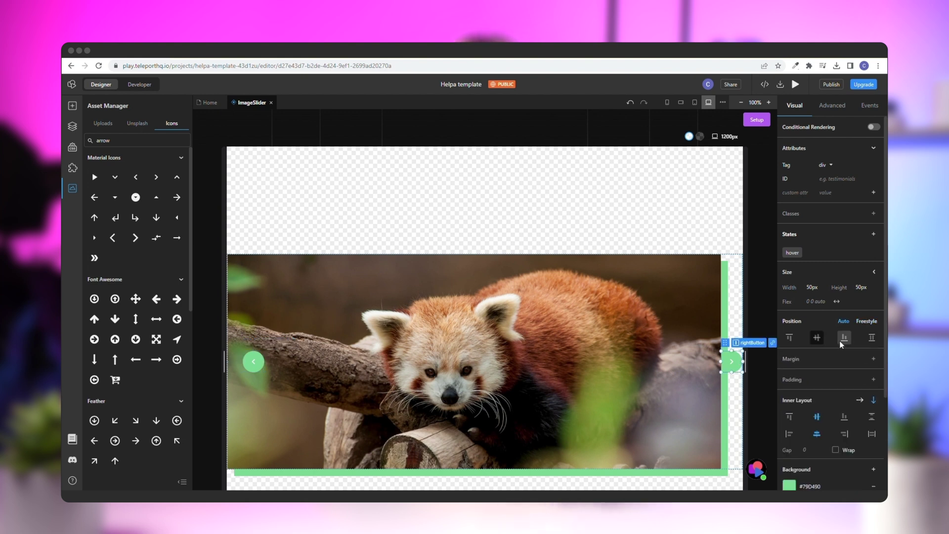
left_click(867, 322)
left_click(851, 362)
type("3%")
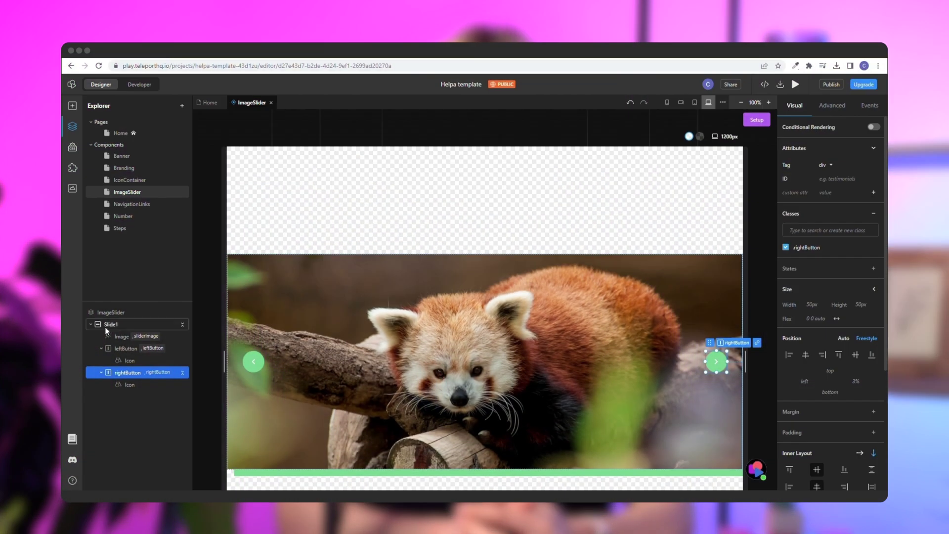
Step: Duplicate Slide1 as Slide2 and swap its image for the Unsplash deer photo
left_click(91, 331)
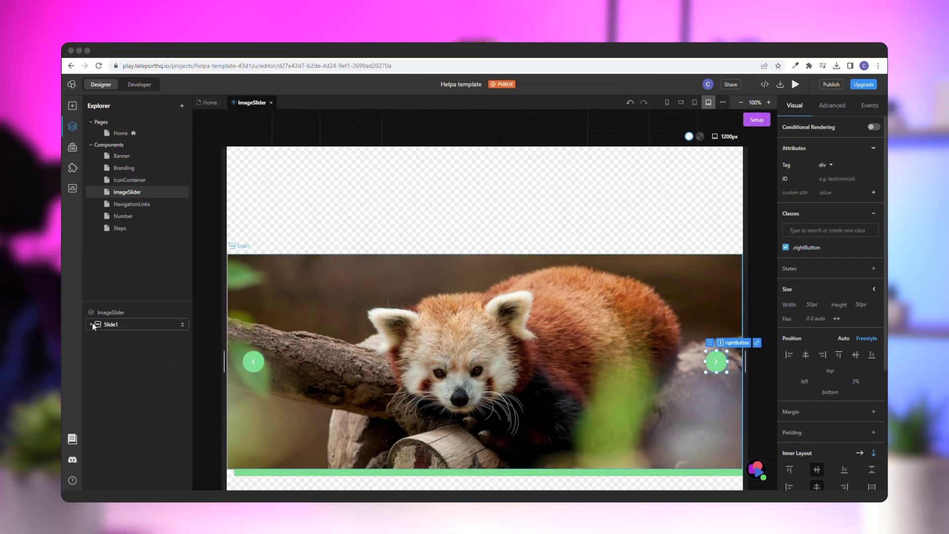
left_click(108, 324)
key("ctrl+d")
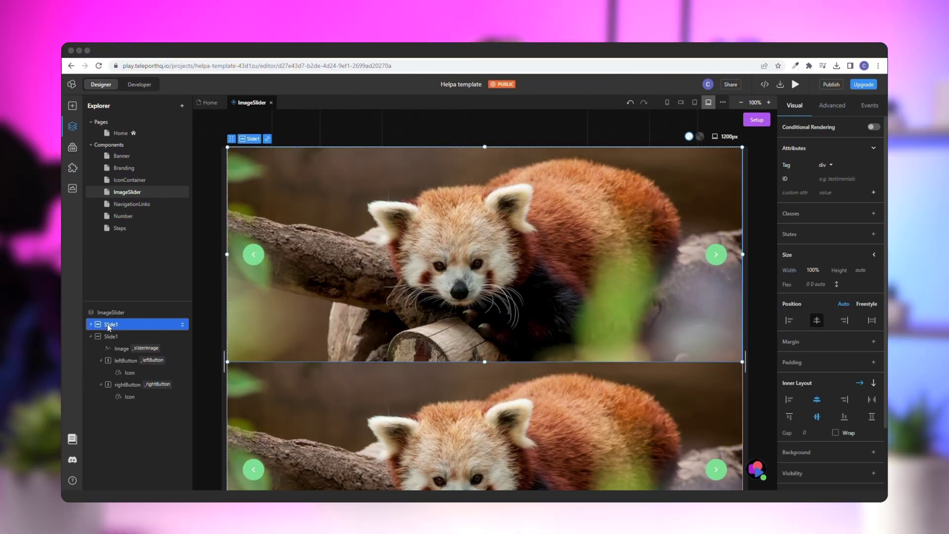
double_click(118, 335)
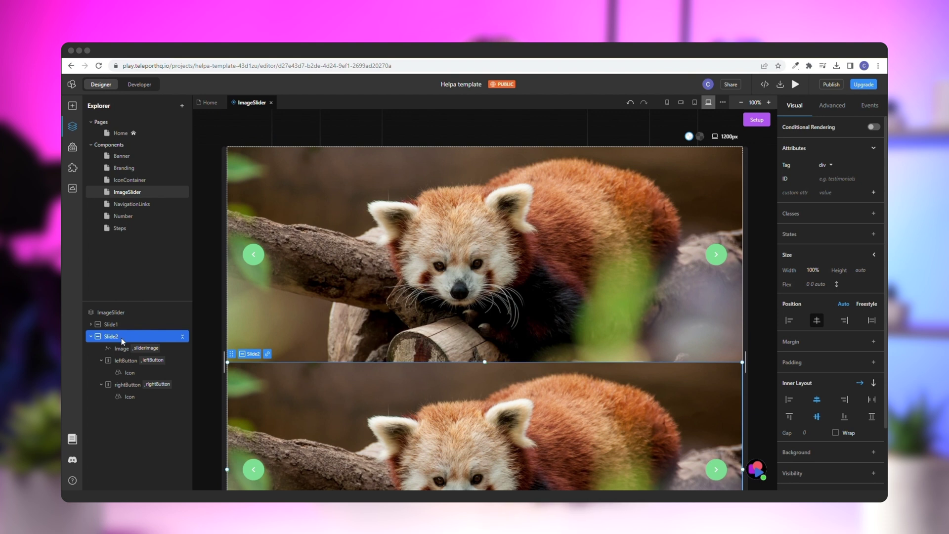
left_click(120, 349)
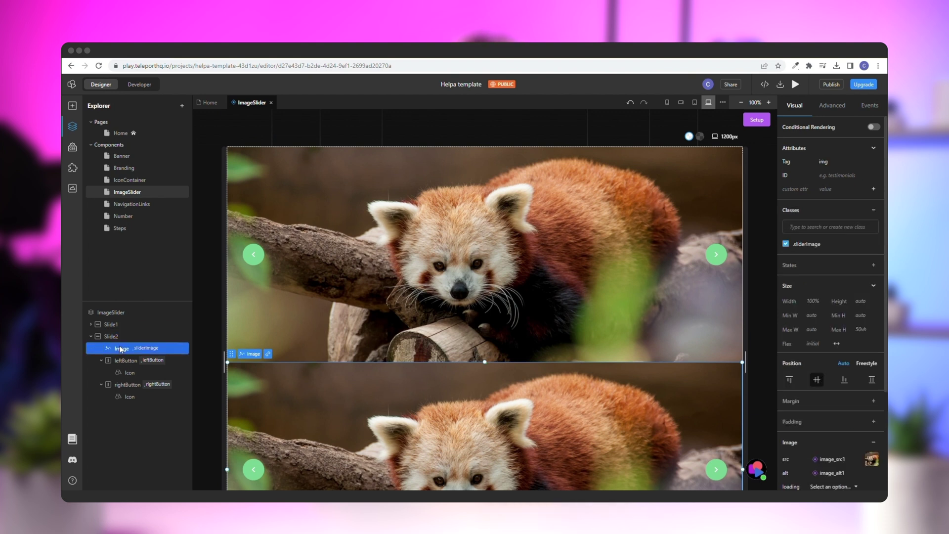
left_click(73, 187)
left_click(137, 123)
scroll(152, 230, "down", 1)
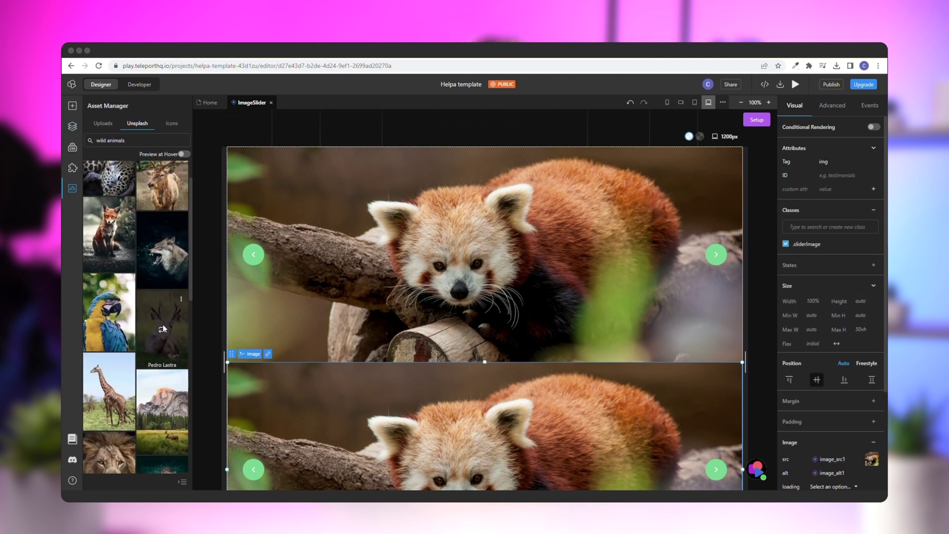
left_click(163, 328)
scroll(440, 251, "down", 3)
Step: Duplicate Slide2 into a third slide and give it the rhino photo
left_click(72, 126)
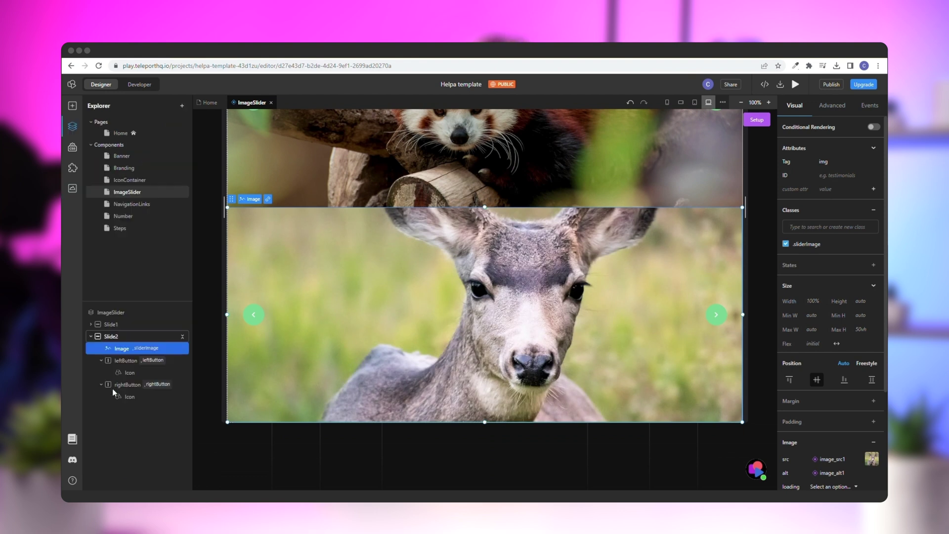
left_click(94, 336)
key("ctrl+d")
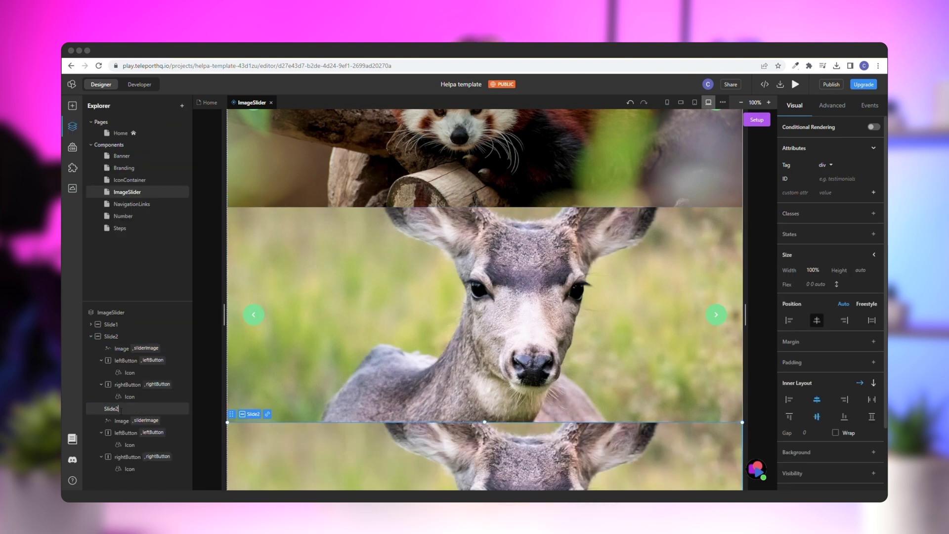
left_click(123, 420)
left_click(72, 187)
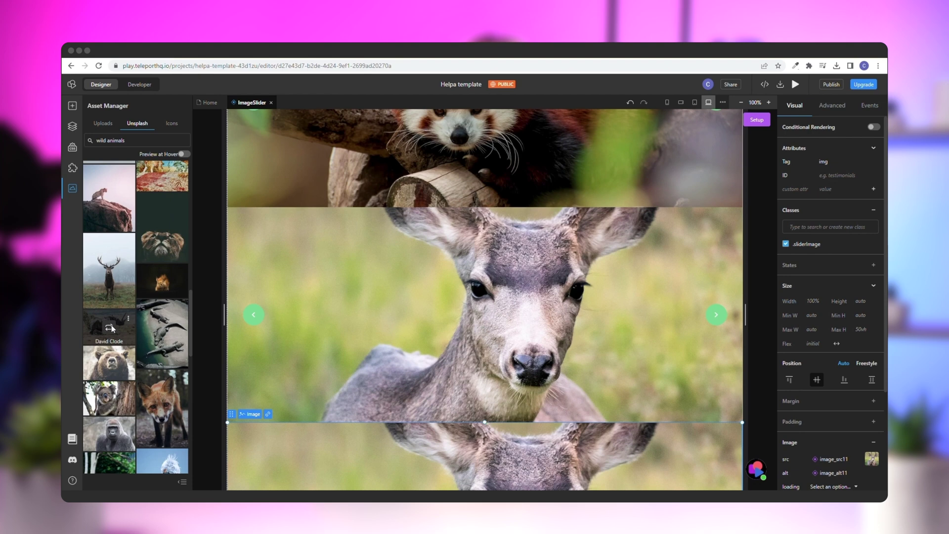
left_click(110, 328)
scroll(485, 297, "down", 3)
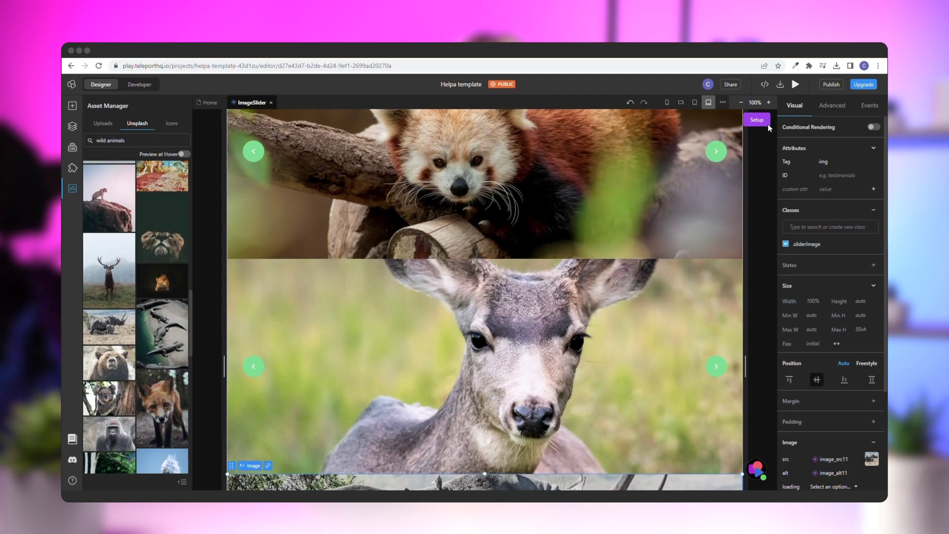
Step: Create a number state named slideNumber with default value 1 on the ImageSlider component
left_click(767, 123)
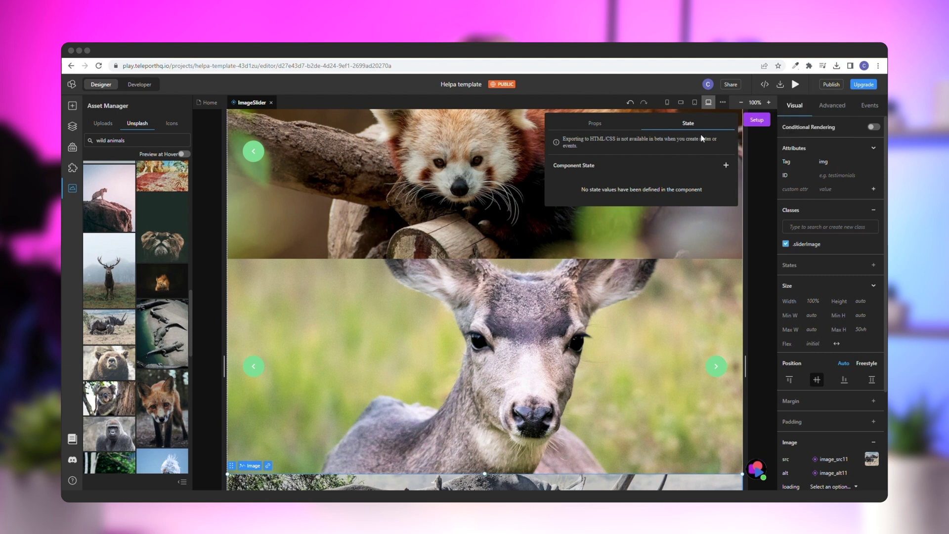
left_click(725, 165)
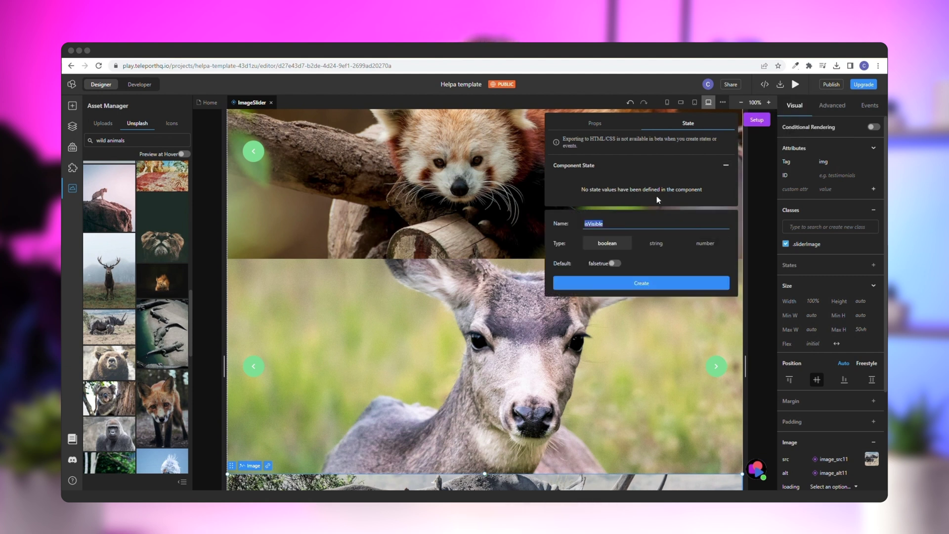
type("slideNum")
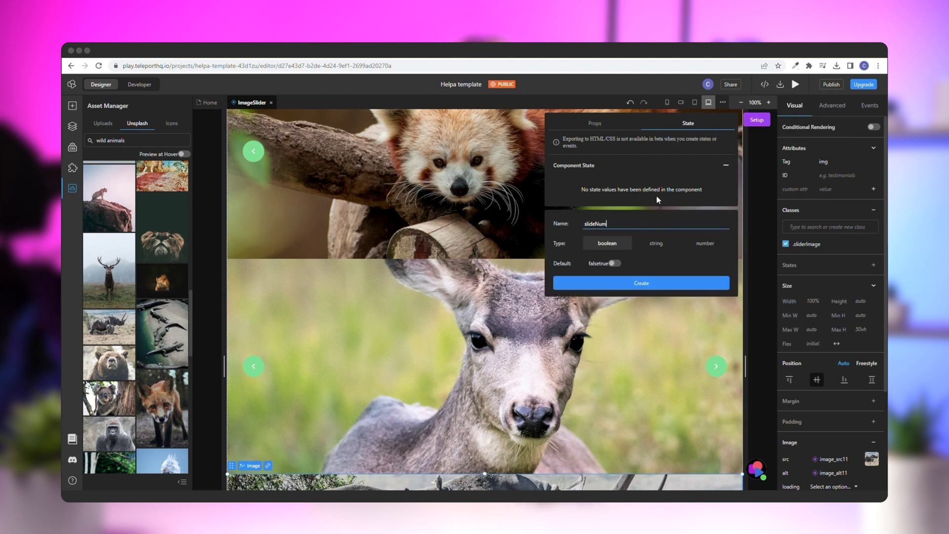
type("ber")
left_click(707, 242)
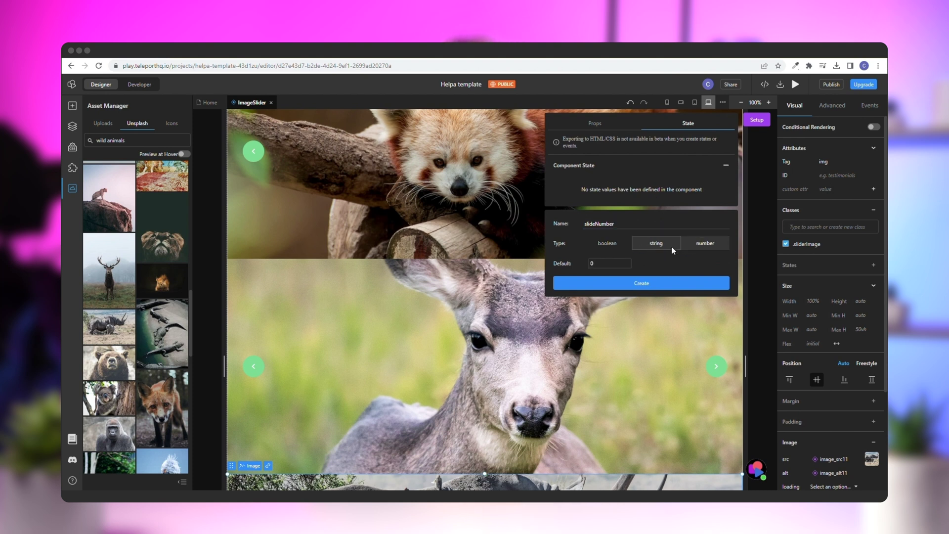
left_click(624, 278)
left_click(568, 322)
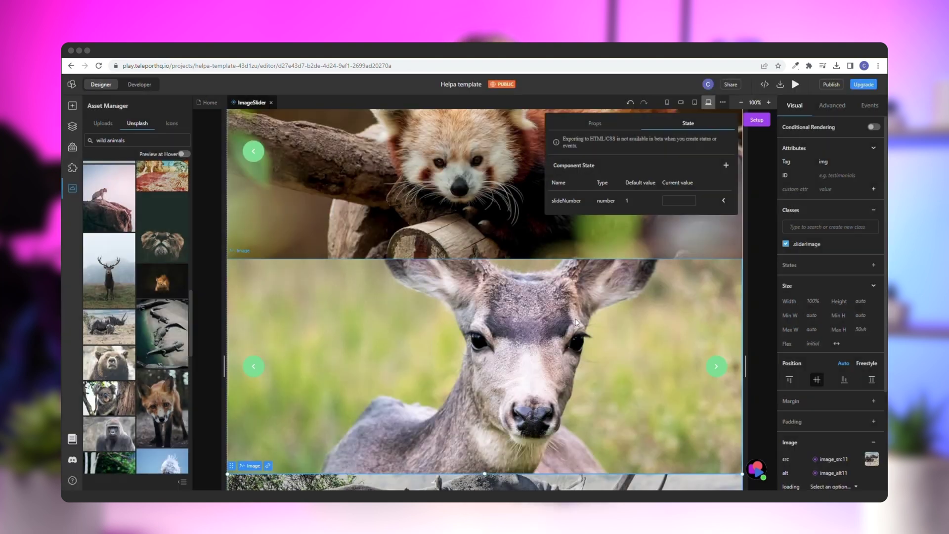
Step: Make Slide1 render only when slideNumber equals 1
left_click(72, 127)
left_click(111, 336)
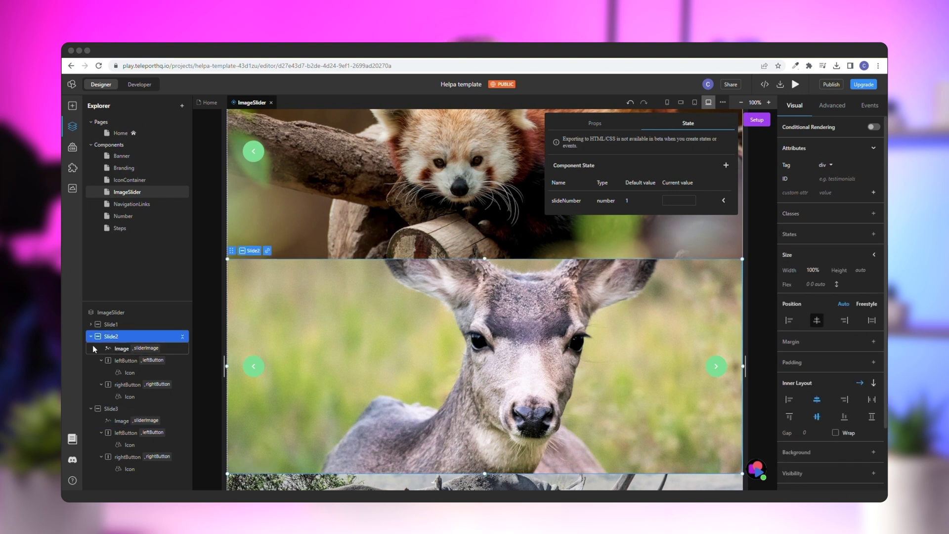
left_click(118, 327)
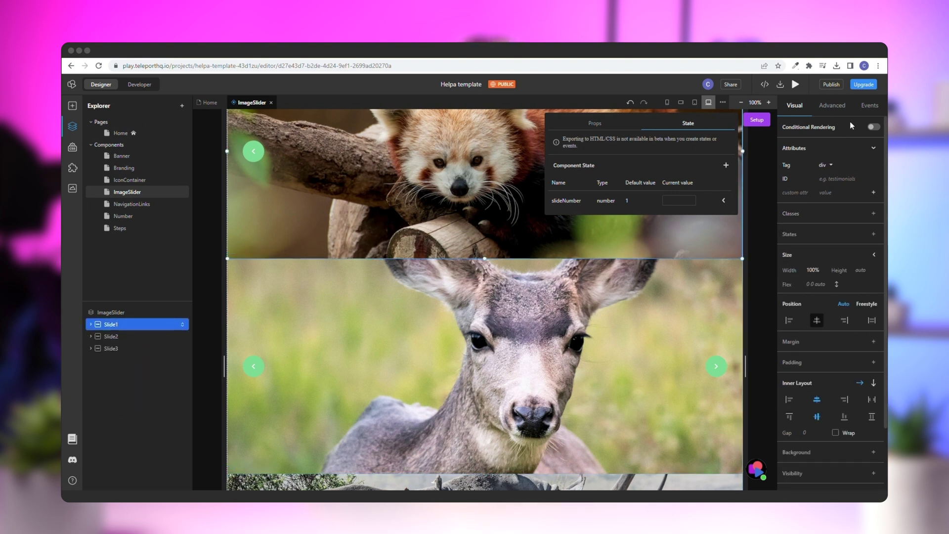
left_click(874, 127)
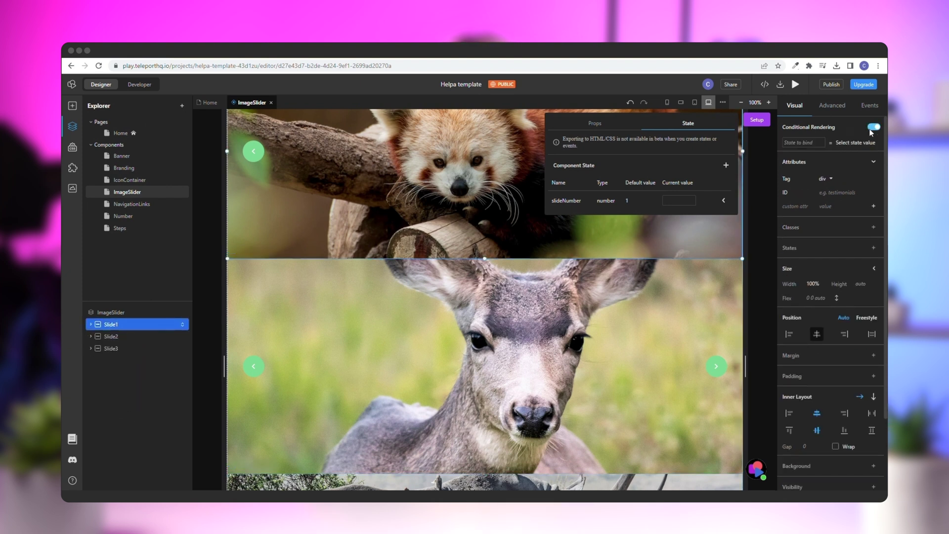
left_click(757, 143)
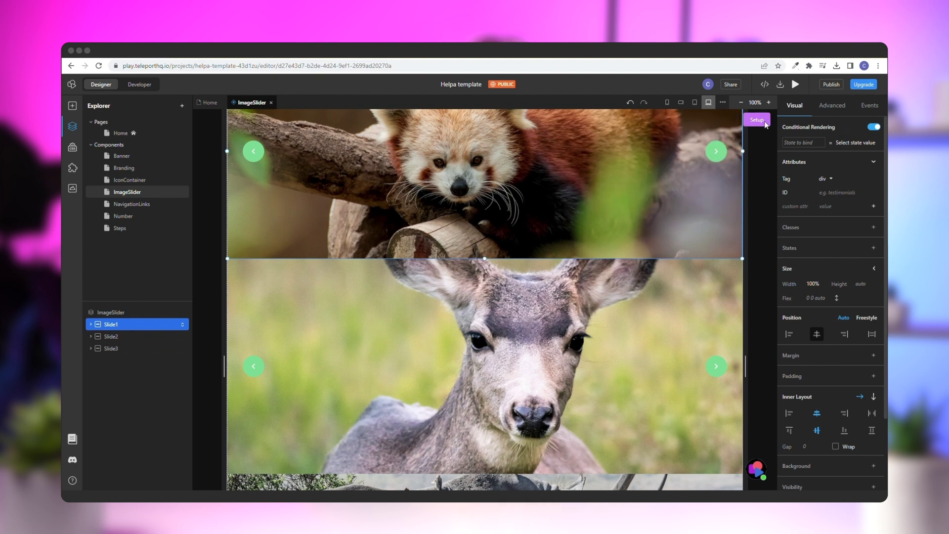
left_click(801, 143)
type("1")
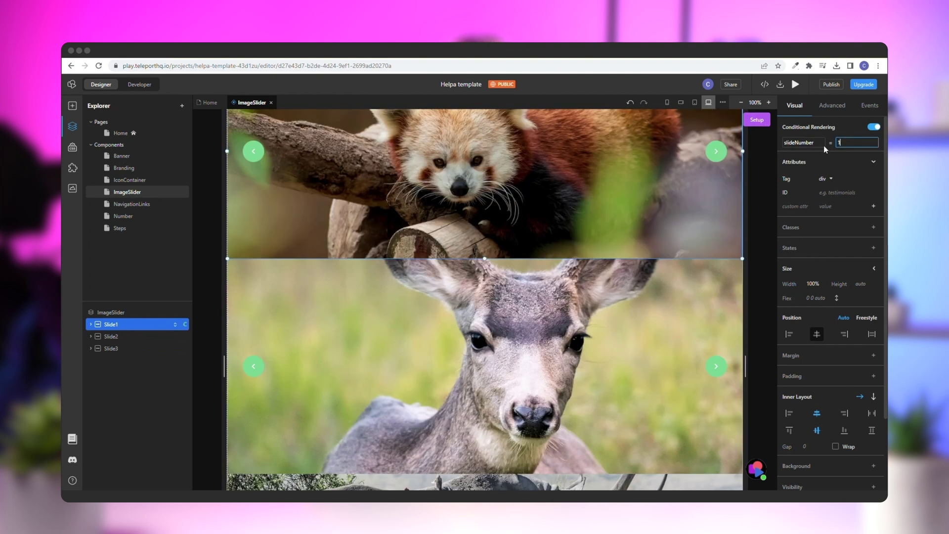
Step: Make Slide2 and Slide3 render only when slideNumber equals 2 and 3, then expand Slide1
left_click(111, 336)
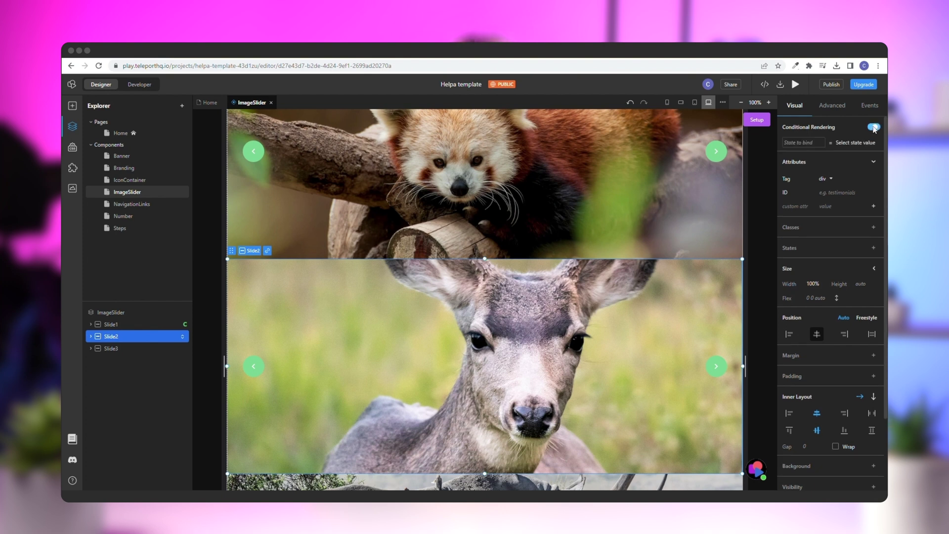
left_click(801, 142)
type("2")
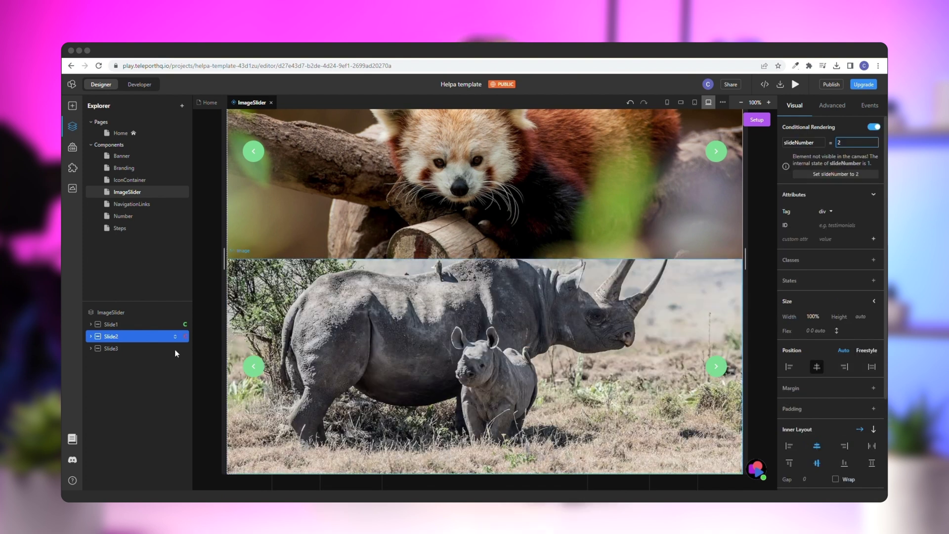
left_click(124, 349)
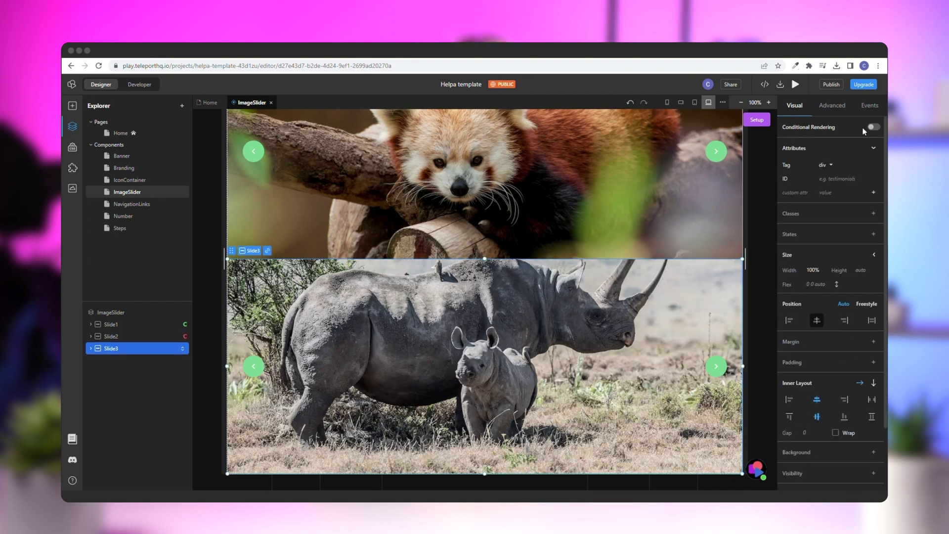
left_click(873, 127)
left_click(801, 142)
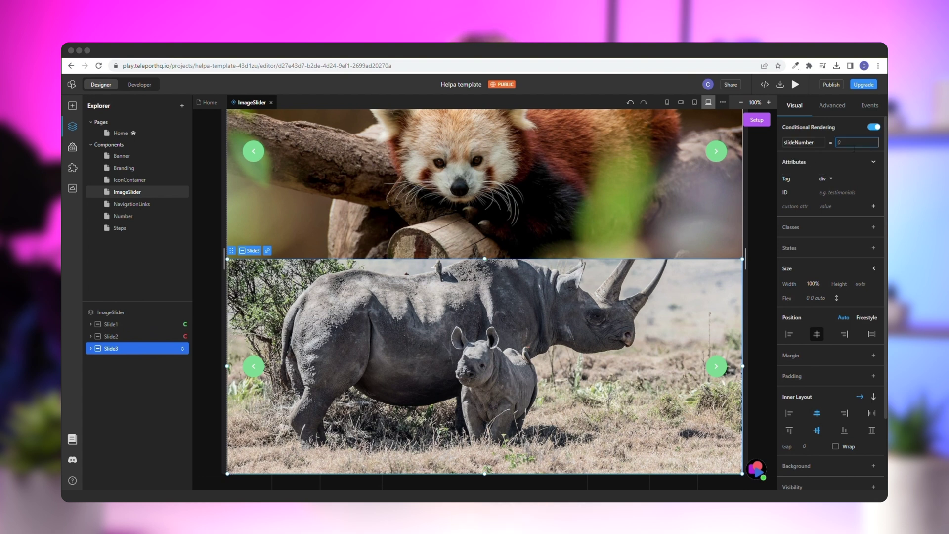
type("3")
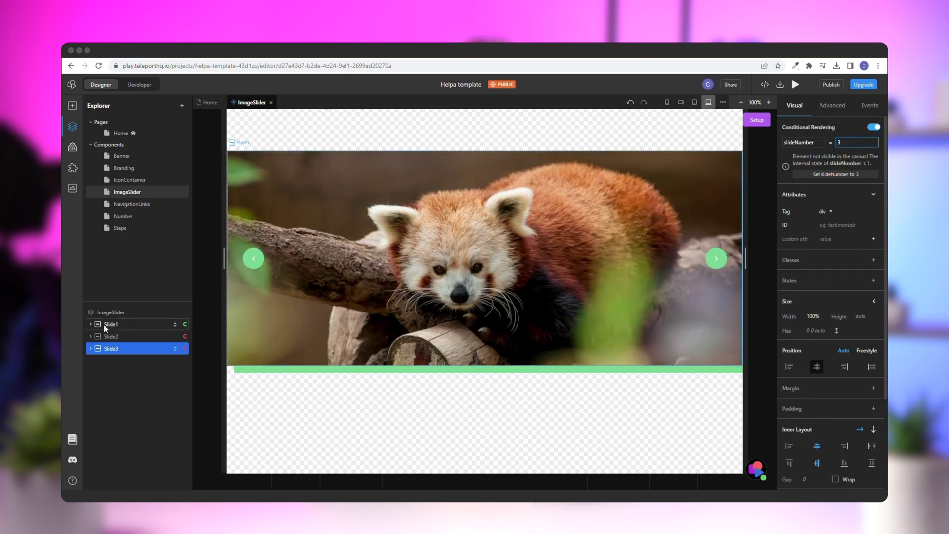
left_click(91, 324)
left_click(120, 324)
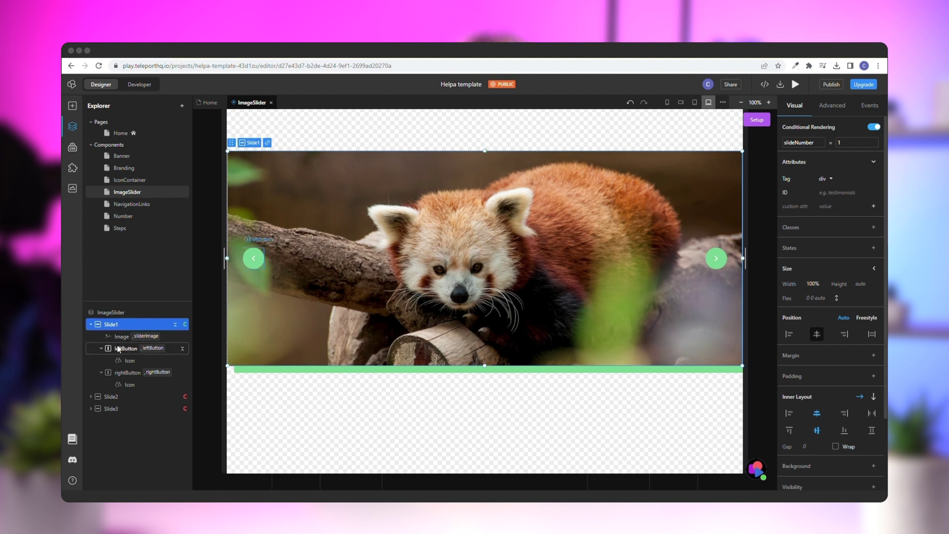
Step: Add a click event to Slide1's leftButton that changes slideNumber to 3
left_click(117, 348)
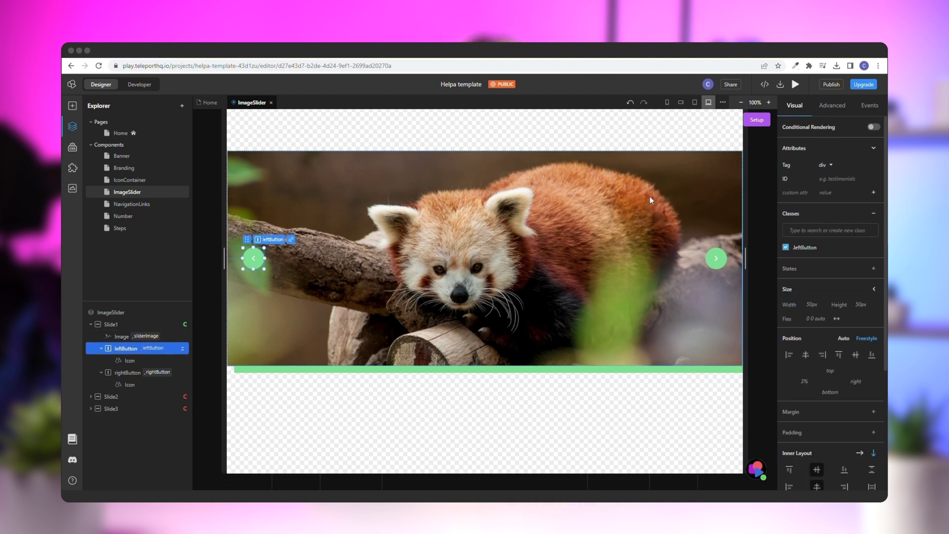
left_click(879, 108)
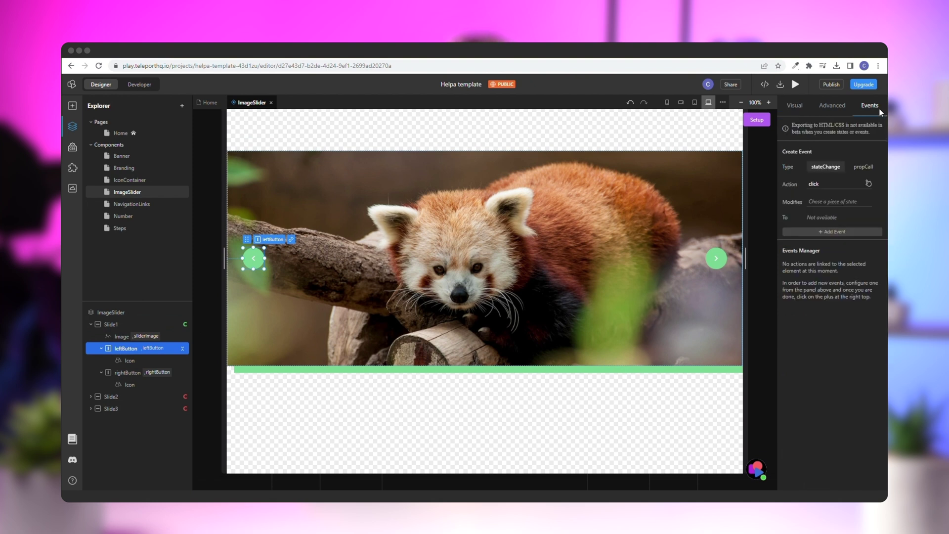
left_click(833, 201)
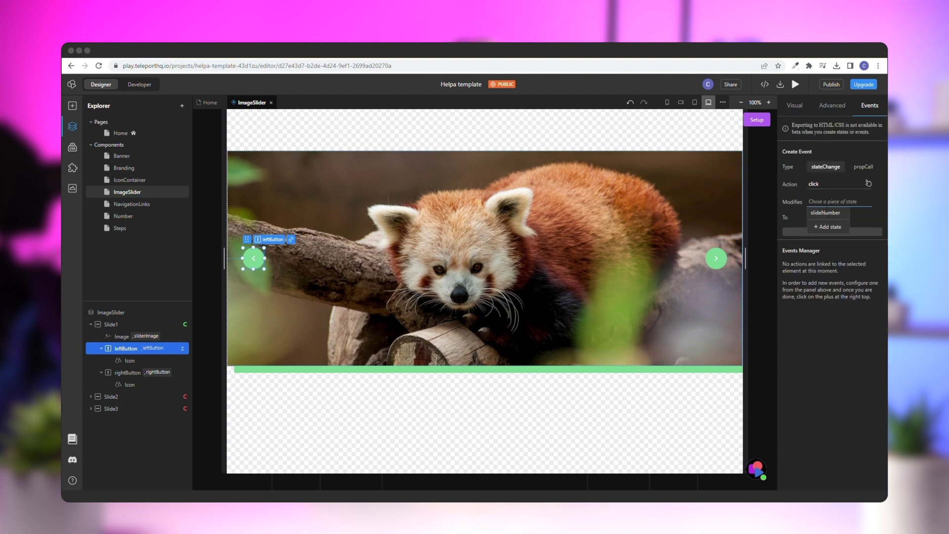
left_click(818, 212)
left_click(822, 220)
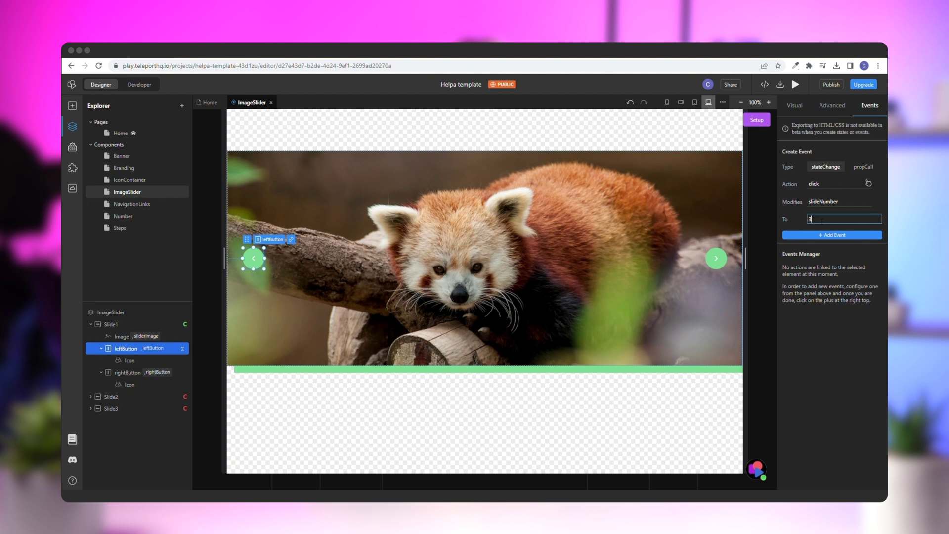
left_click(825, 232)
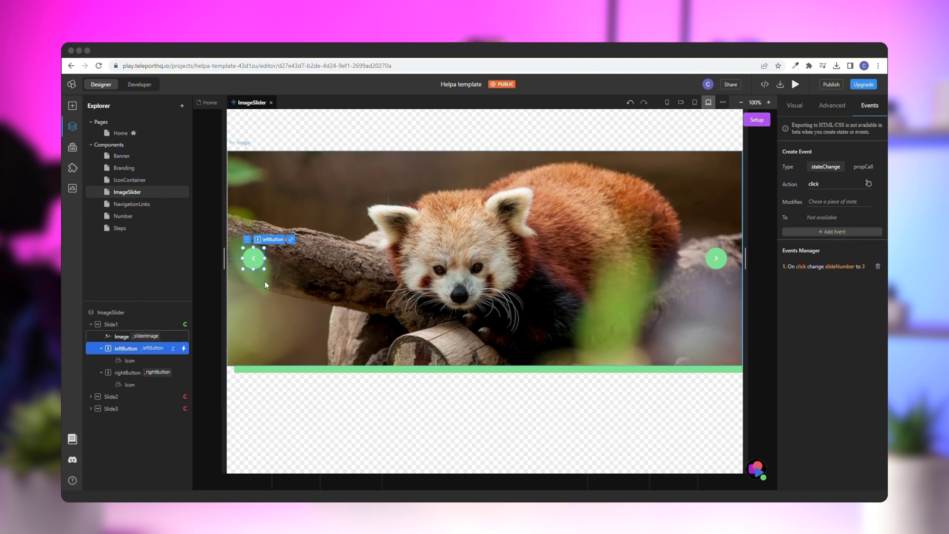
left_click(121, 372)
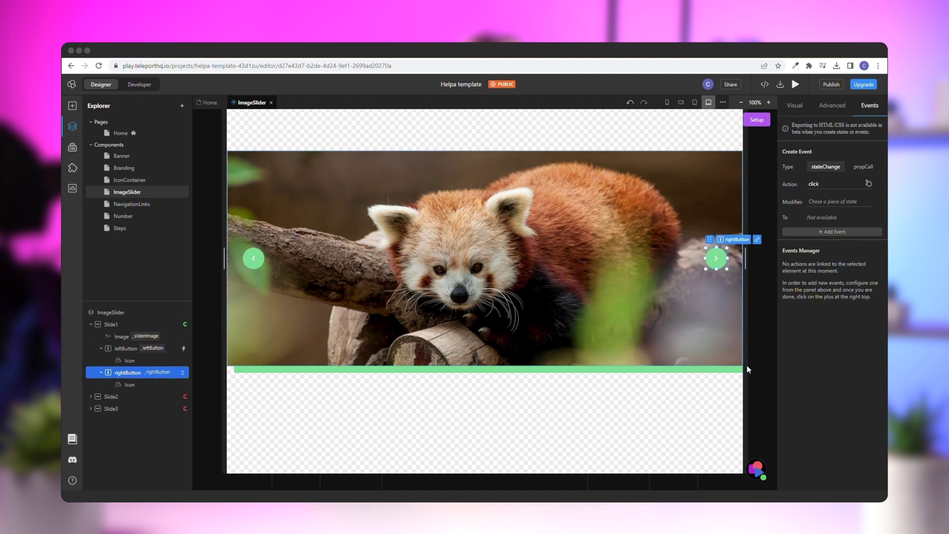
Step: Add a click event modifying slideNumber to Slide1's right arrow
left_click(840, 202)
left_click(840, 218)
left_click(832, 232)
left_click(110, 396)
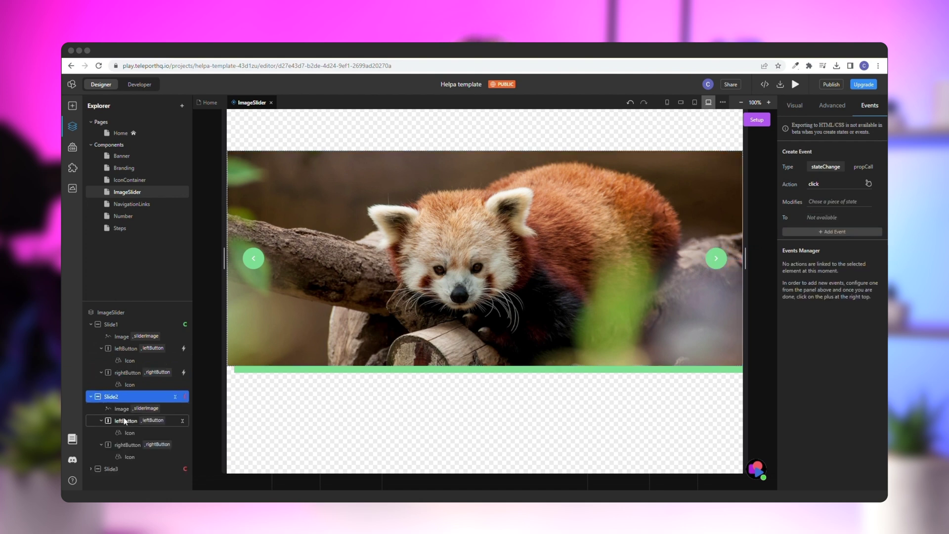
Step: Add slideNumber click events to Slide2's left and right arrows
left_click(124, 420)
left_click(841, 202)
left_click(826, 213)
left_click(832, 232)
left_click(128, 444)
left_click(840, 202)
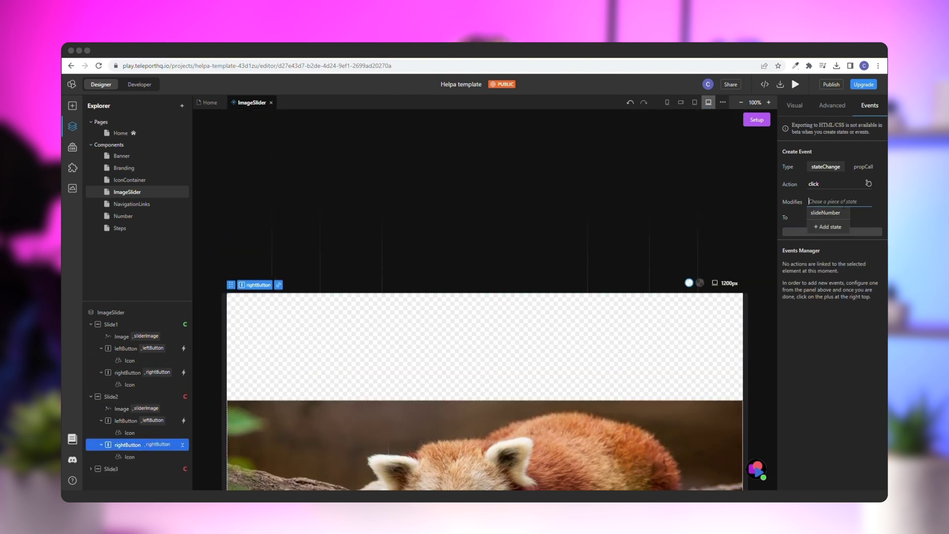
left_click(825, 212)
left_click(832, 231)
Step: Add slideNumber click events to Slide3's left and right arrows
left_click(110, 469)
scroll(136, 438, "down", 2)
left_click(128, 447)
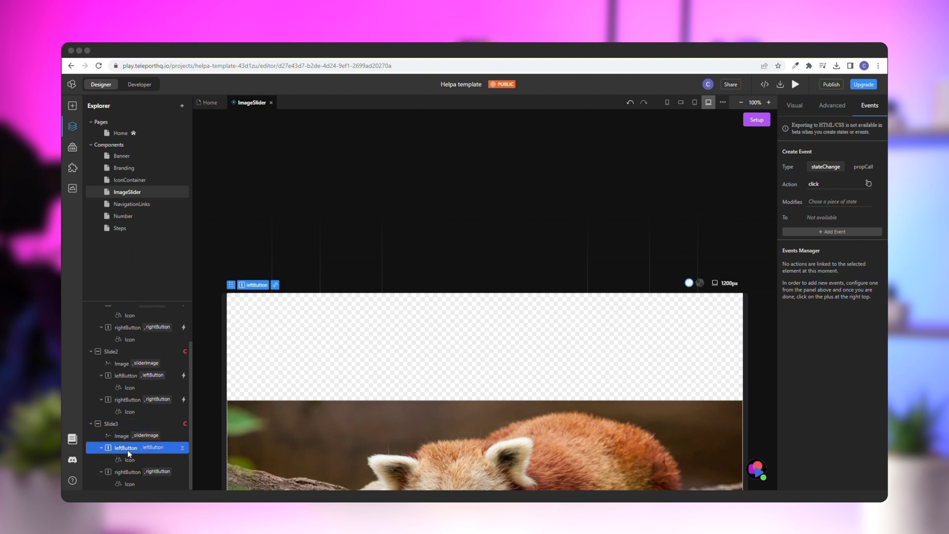
left_click(841, 201)
left_click(826, 213)
left_click(832, 231)
left_click(127, 471)
left_click(840, 202)
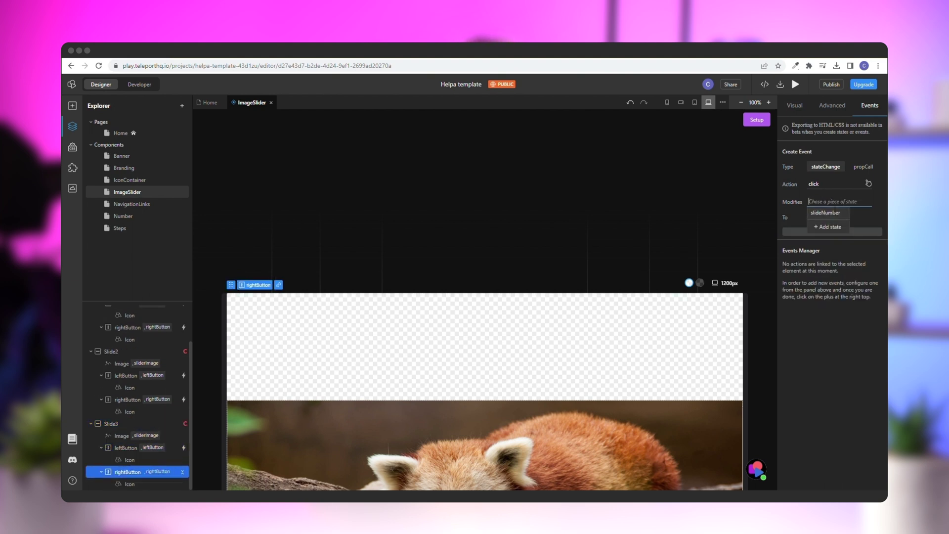
left_click(825, 212)
left_click(832, 232)
left_click(516, 156)
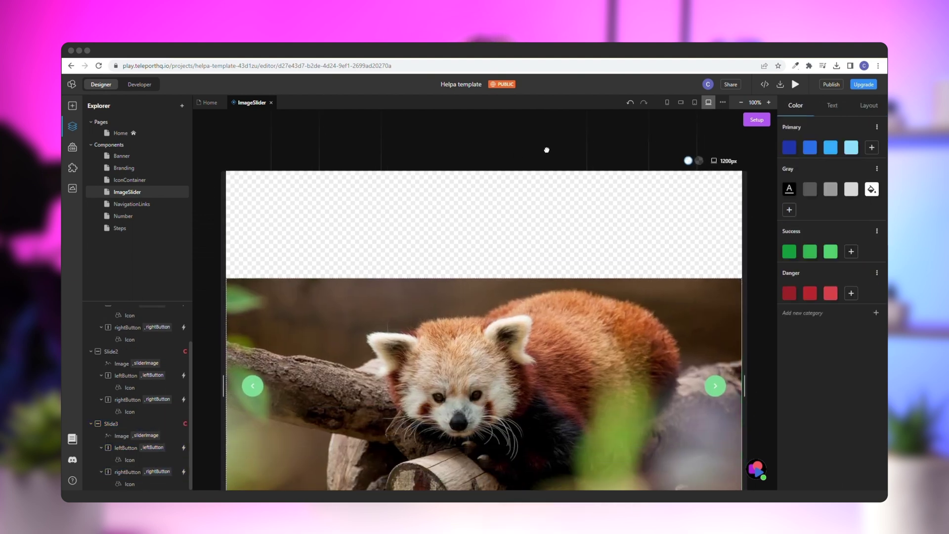
Step: Insert the ImageSlider component into the Home page's sliderContainer
left_click(201, 102)
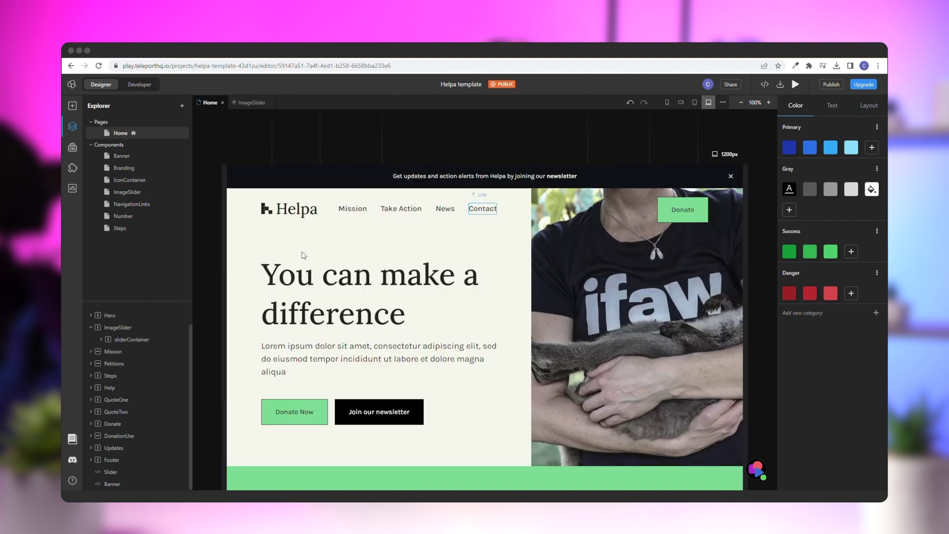
left_click(124, 339)
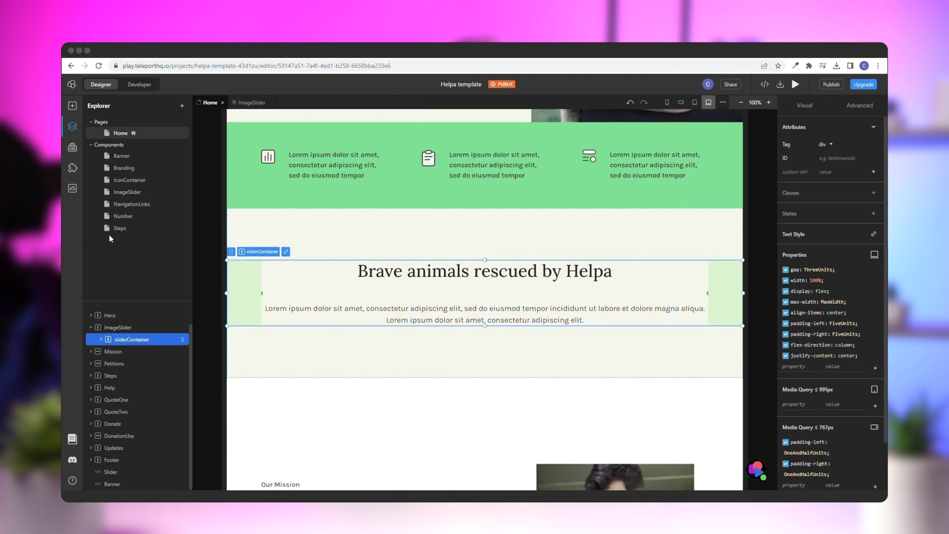
left_click_drag(133, 180, 132, 342)
scroll(764, 247, "down", 3)
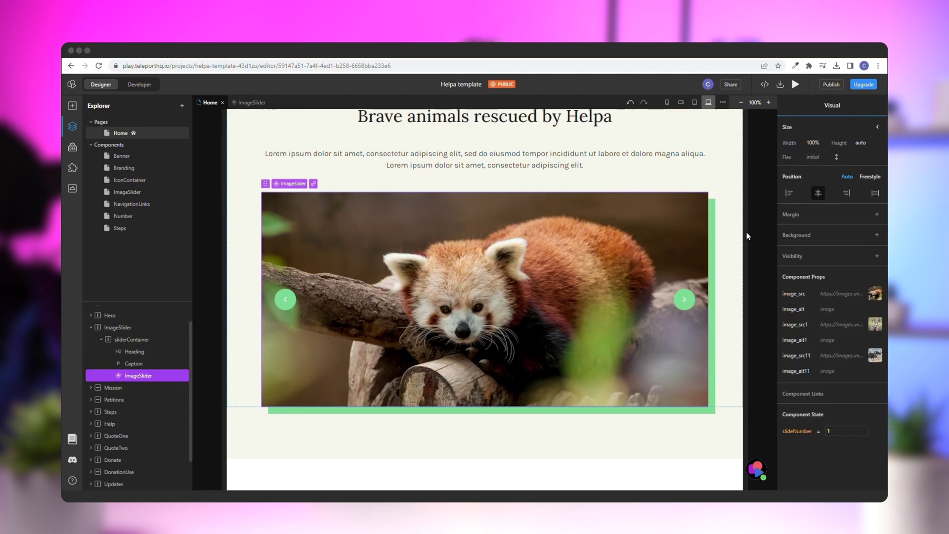
left_click(681, 102)
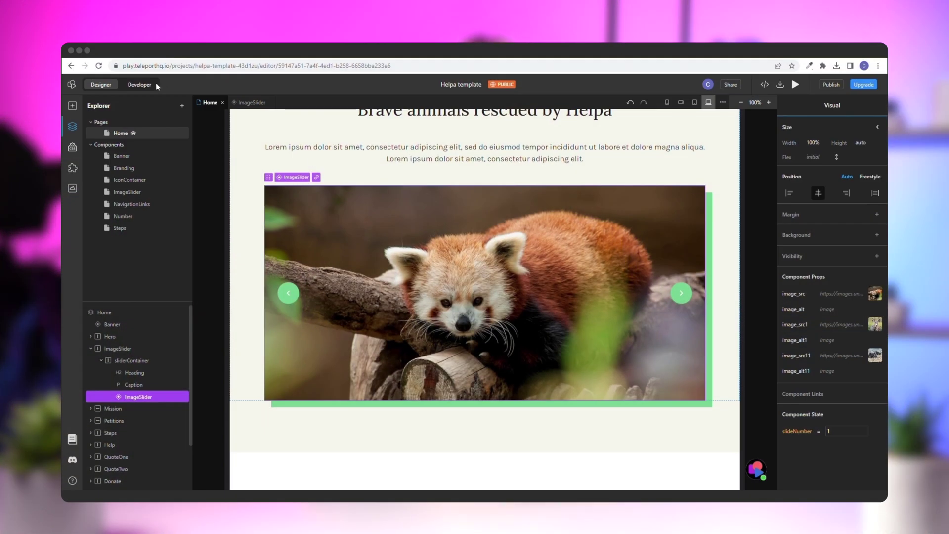
Step: Preview the Home page in Developer mode, clicking the arrows to cycle through all slides
left_click(155, 84)
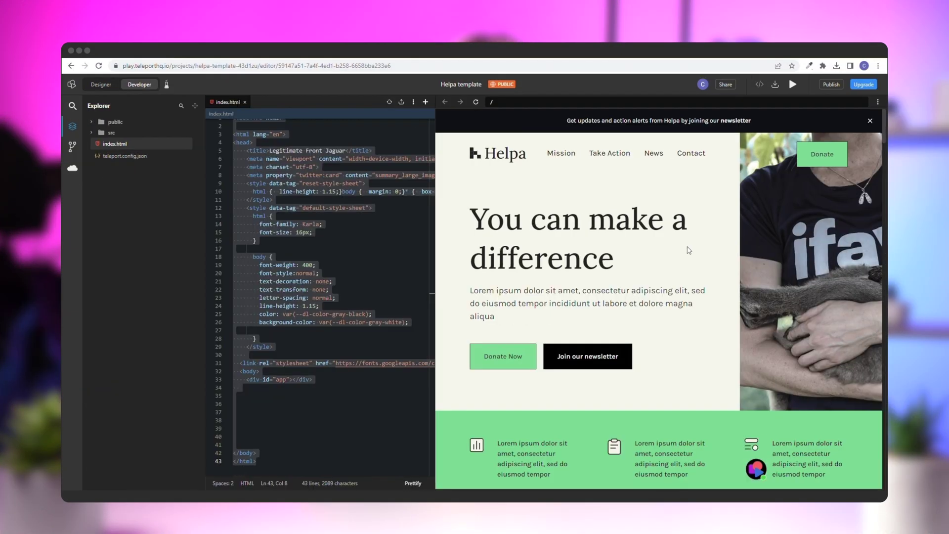
scroll(689, 250, "down", 10)
left_click(827, 267)
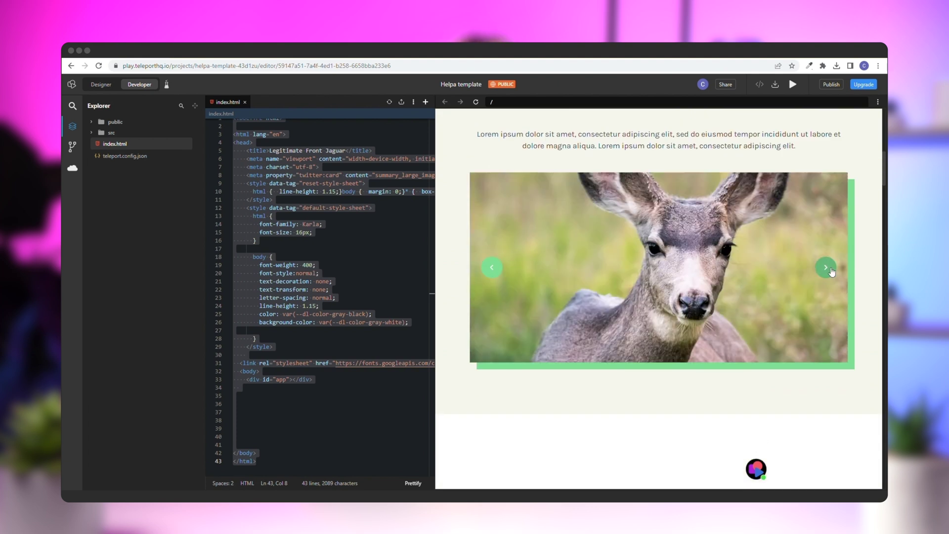
left_click(827, 268)
left_click(832, 272)
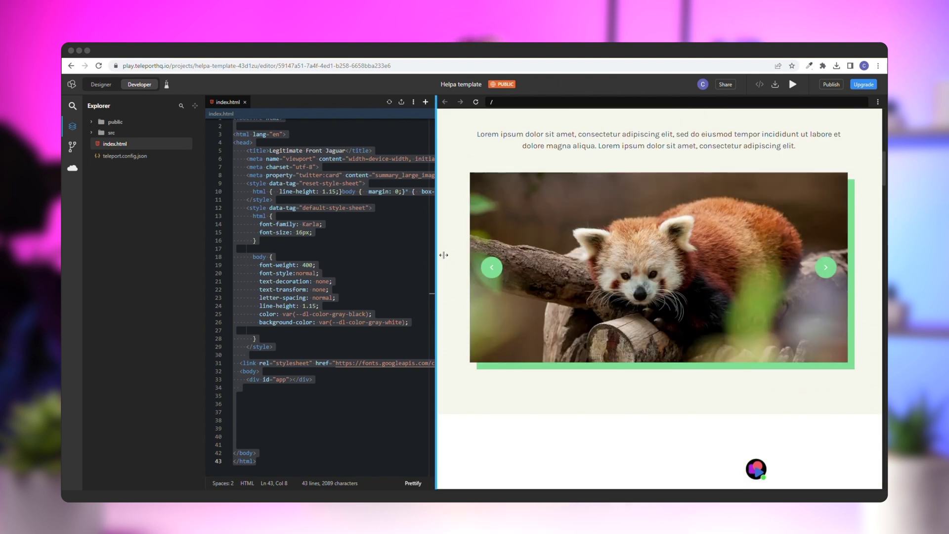
left_click_drag(443, 255, 648, 255)
scroll(761, 267, "down", 3)
left_click(676, 253)
left_click(676, 253)
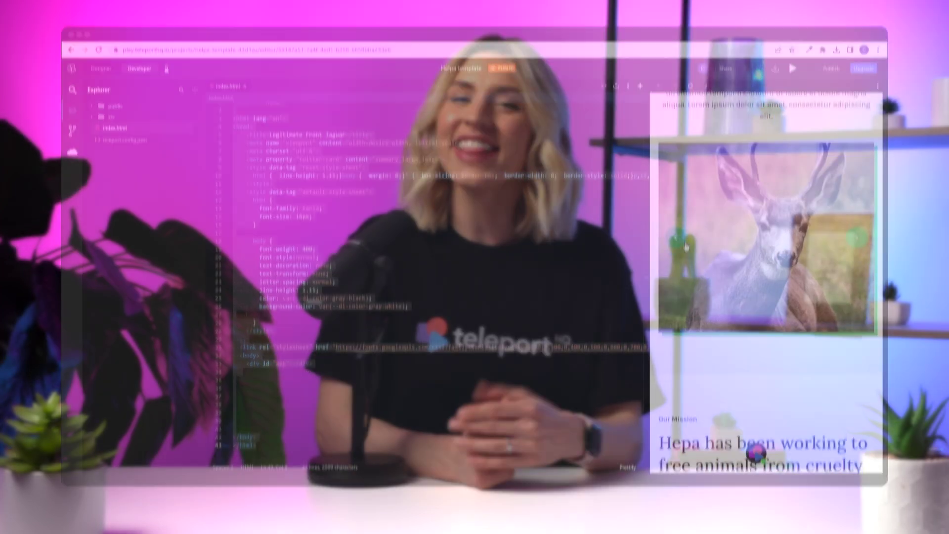